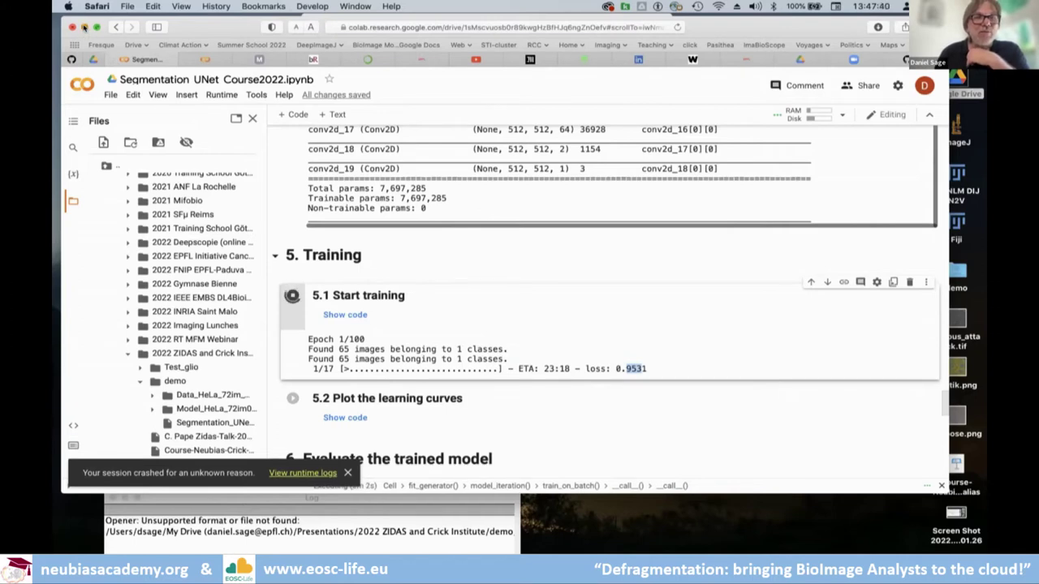
Minimise the notebook browser window and open the 2022 ZIDAS and Crick Institute folder from a Google Drive window in Finder.
left_click(83, 26)
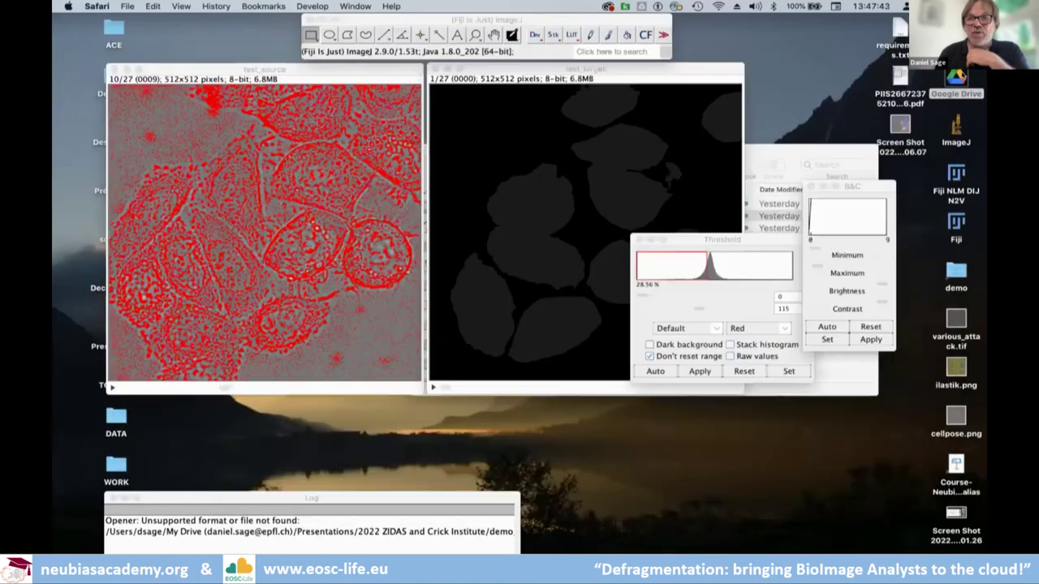
double_click(956, 77)
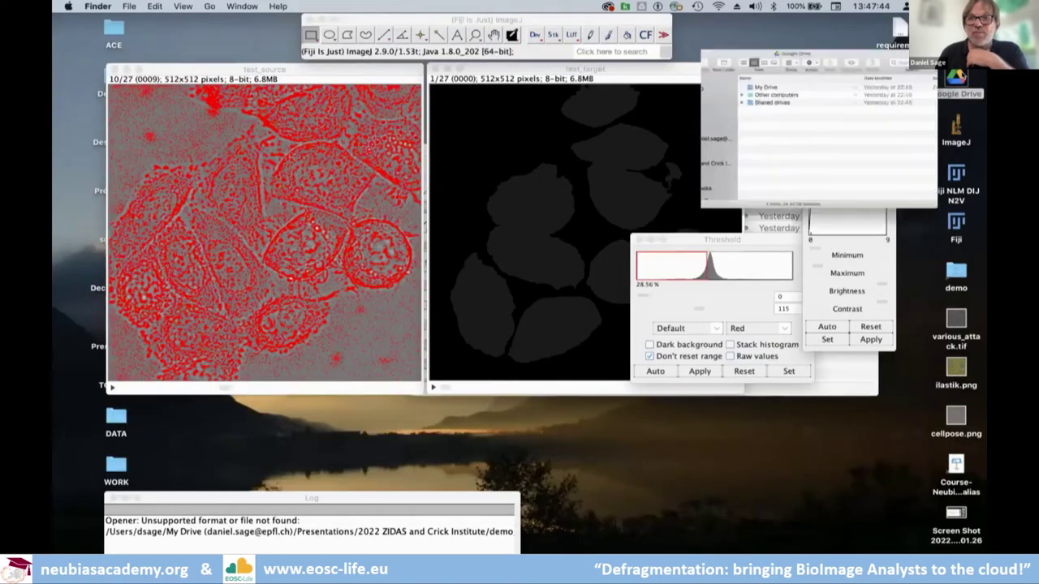
left_click_drag(730, 58, 355, 135)
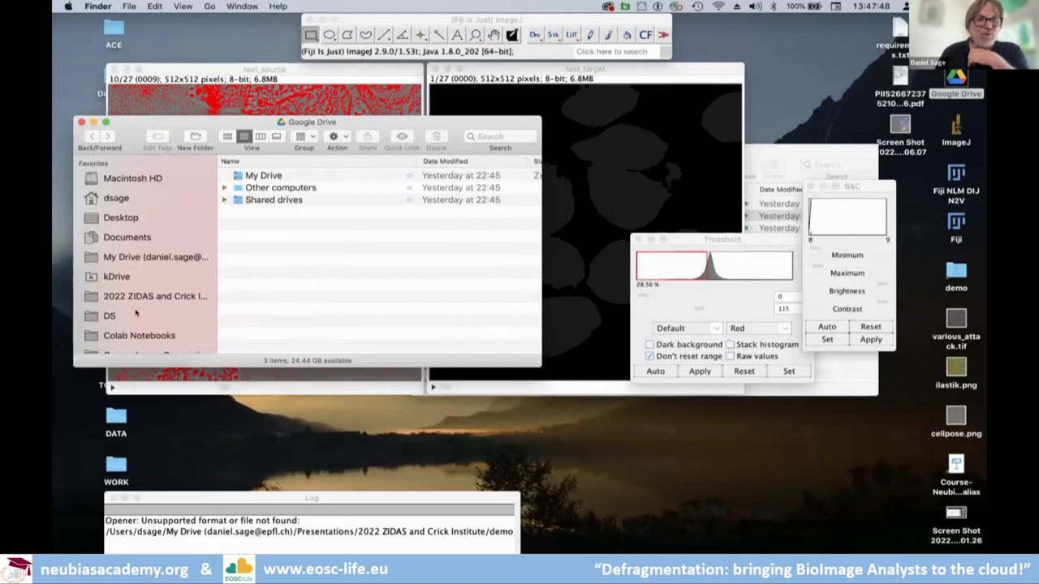
scroll(165, 291, "down", 1)
left_click(174, 280)
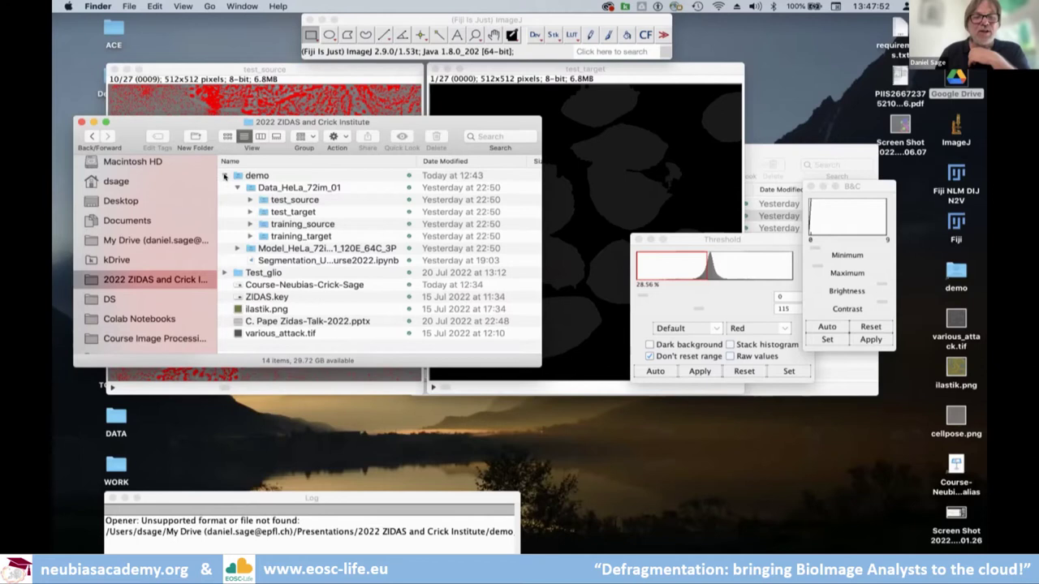
Collapse Data_HeLa_72im_01 in the demo folder, expand Model_HeLa_72im01_120E_64C_3P and examine the trained model's files.
left_click(224, 176)
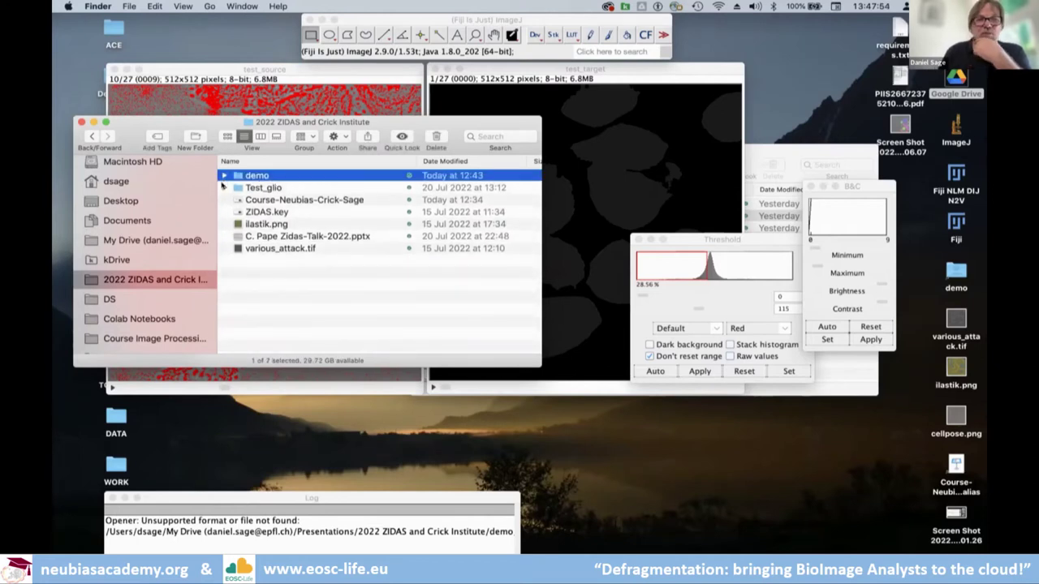
left_click(224, 175)
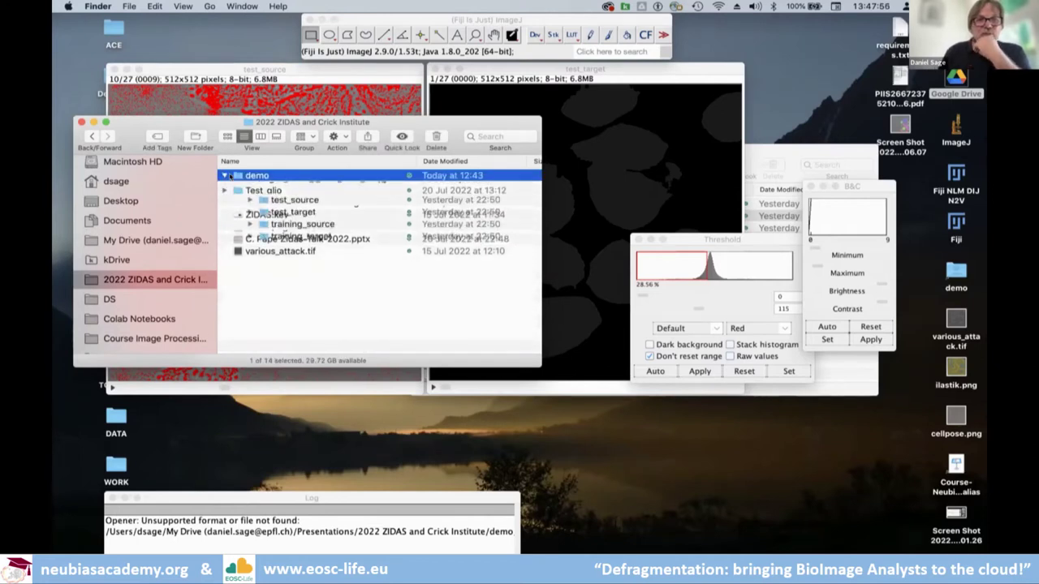
left_click(236, 188)
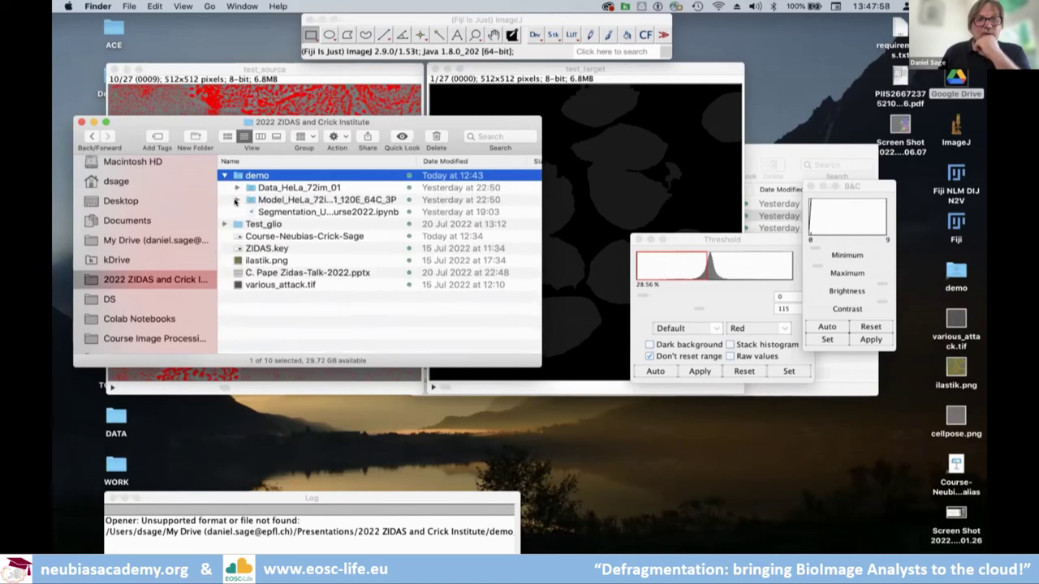
left_click(236, 201)
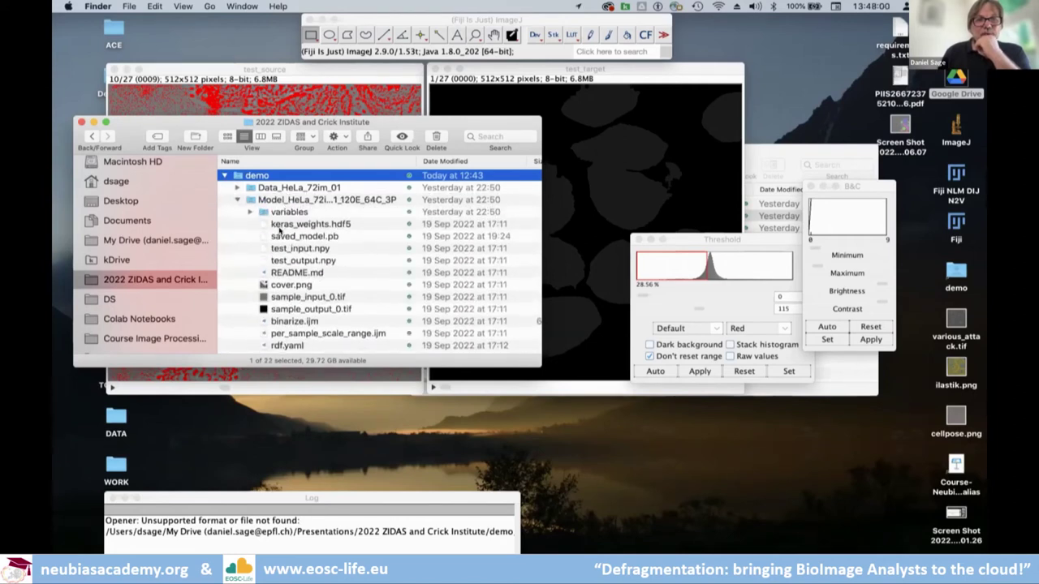
scroll(280, 230, "down", 3)
scroll(280, 230, "up", 2)
scroll(280, 229, "up", 3)
scroll(280, 230, "down", 3)
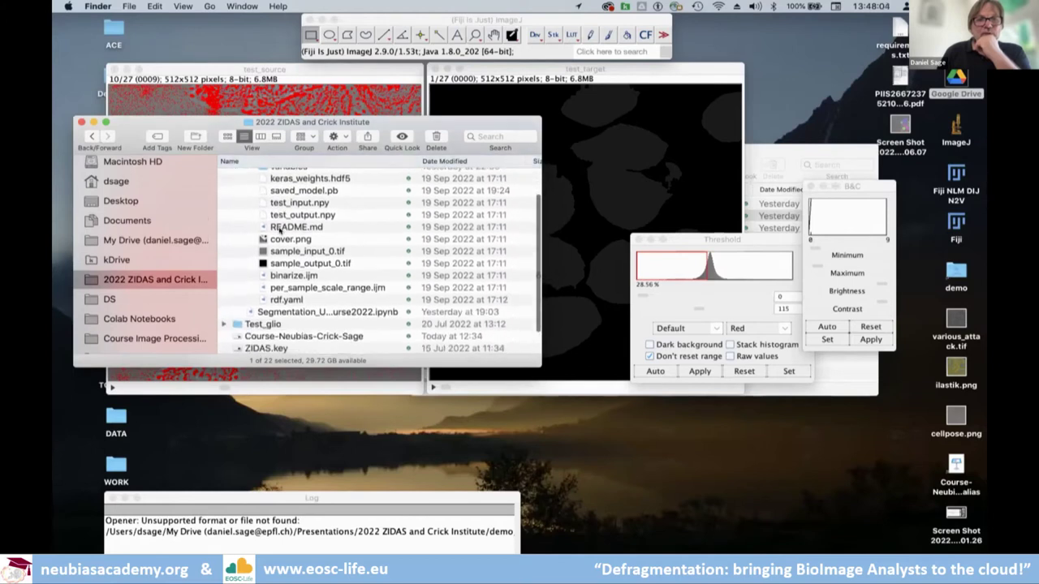
scroll(280, 230, "up", 2)
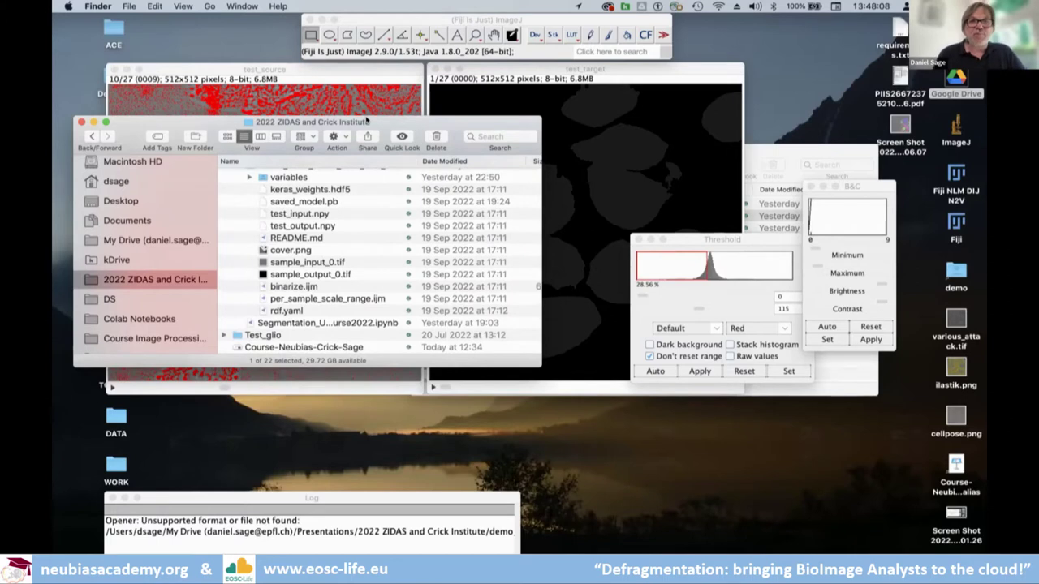
scroll(291, 211, "up", 3)
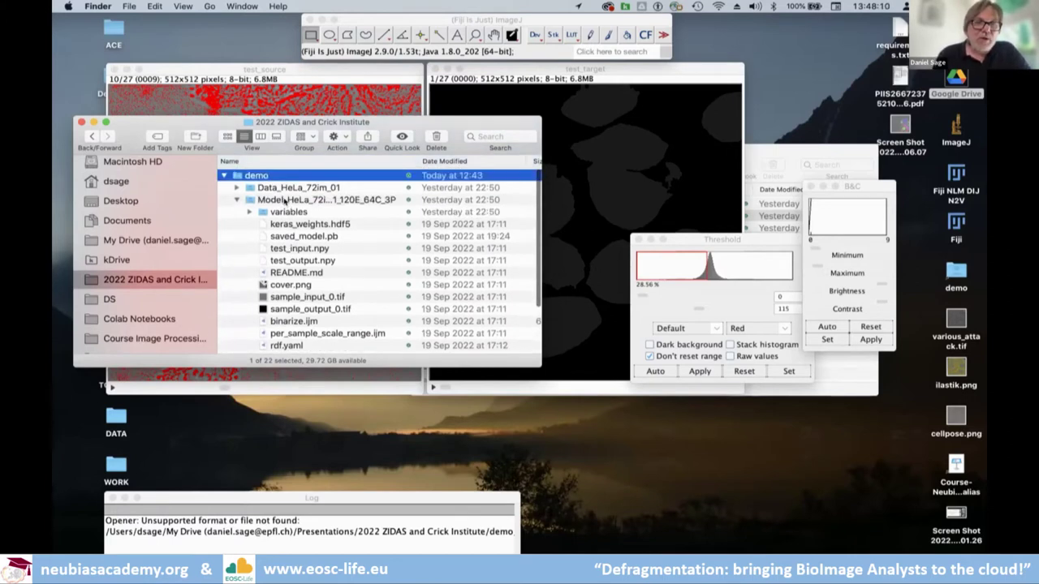
Select and collapse the Model_HeLa_72im01_120E_64C_3P folder, and enlarge the Finder window to show full file names.
left_click(284, 200)
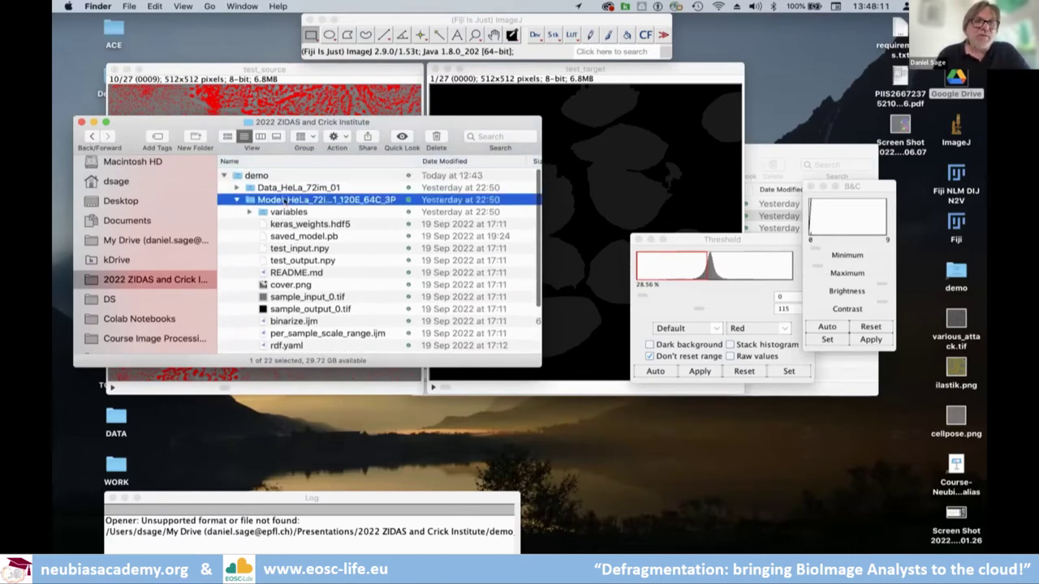
left_click(284, 201)
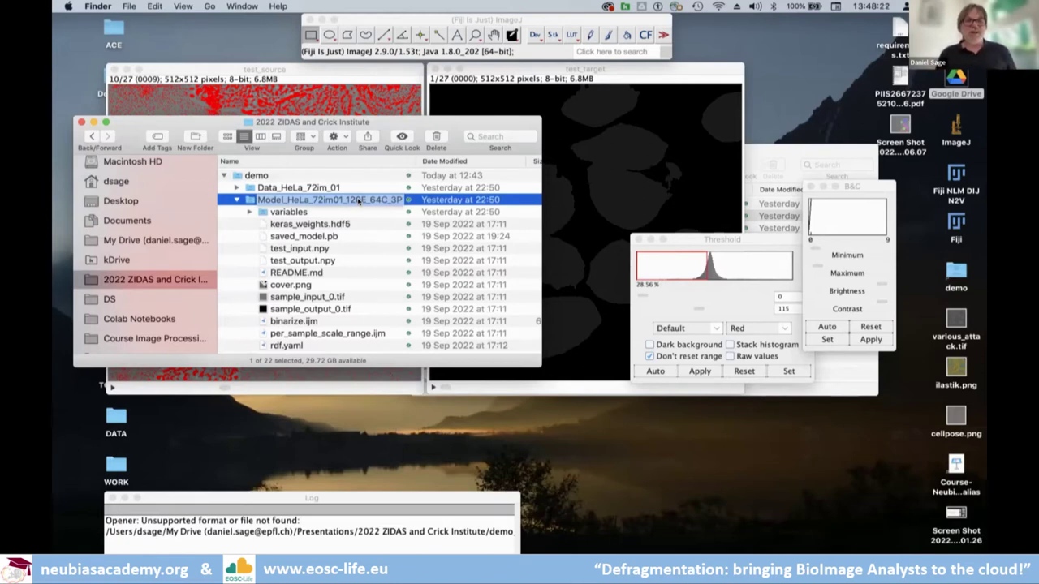
left_click(238, 201)
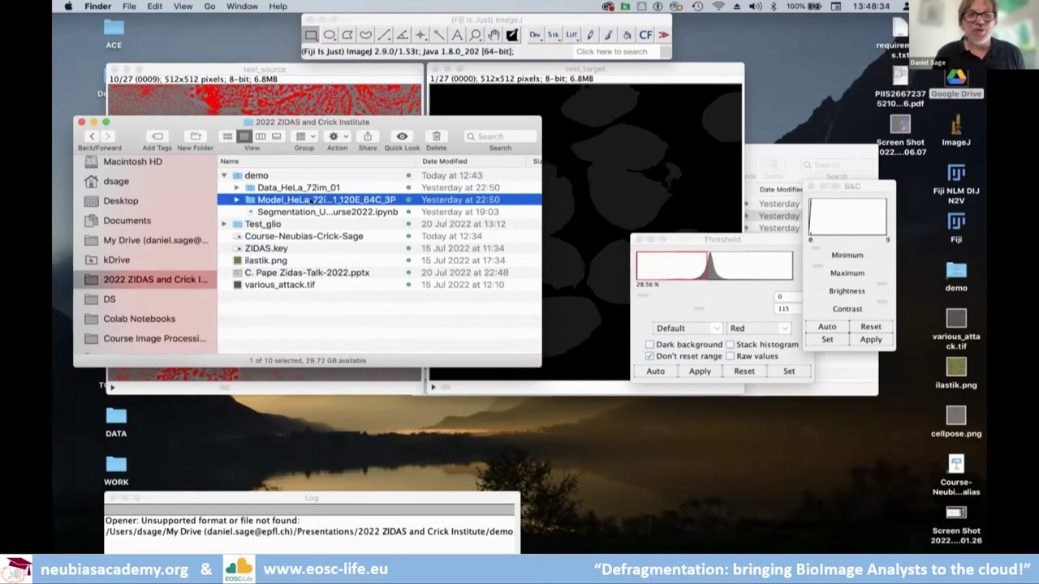
left_click_drag(534, 360, 714, 371)
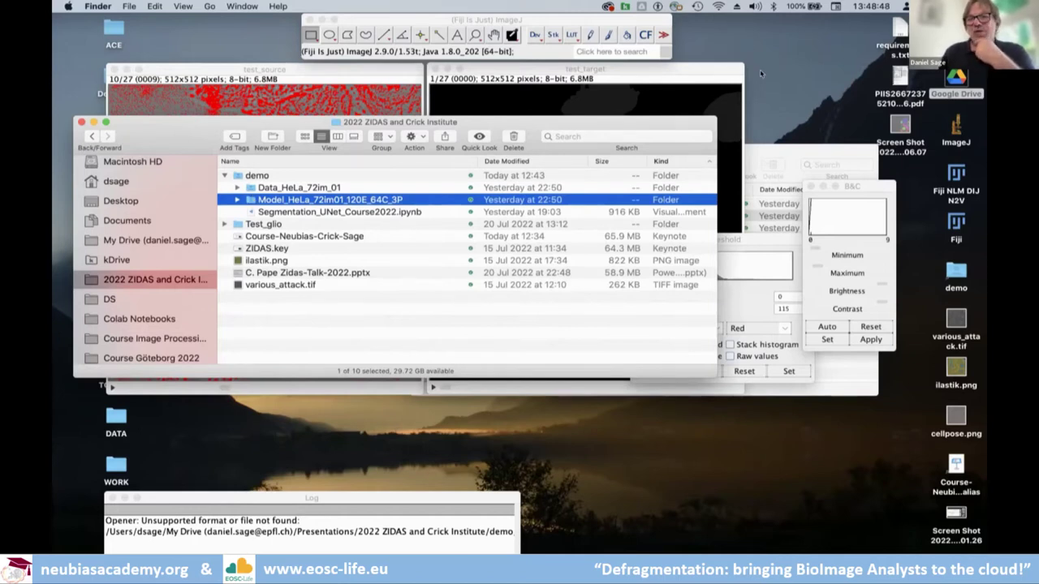
Show the package contents of the Fiji application on the desktop.
left_click(956, 221)
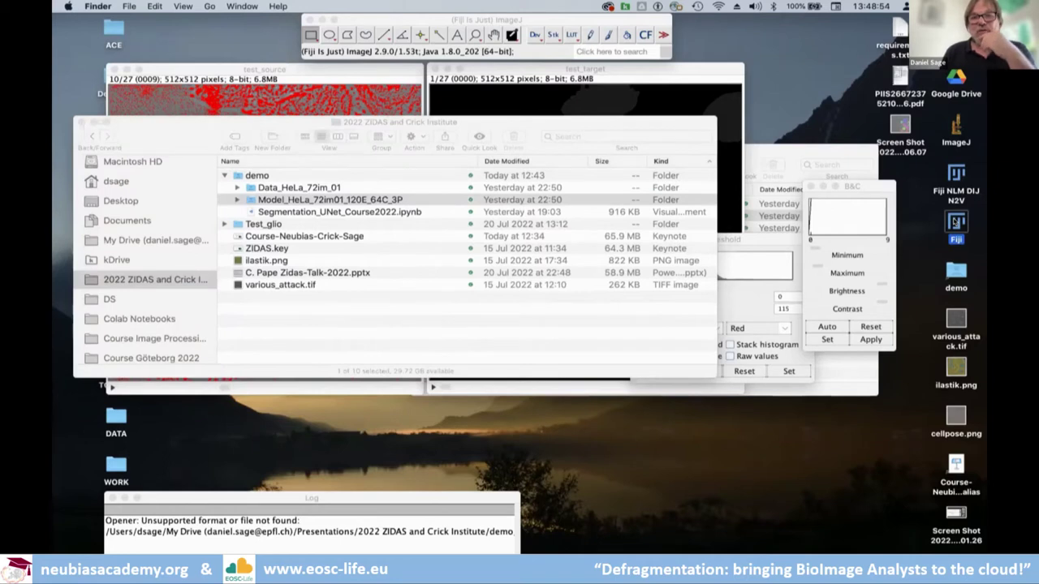
right_click(956, 220)
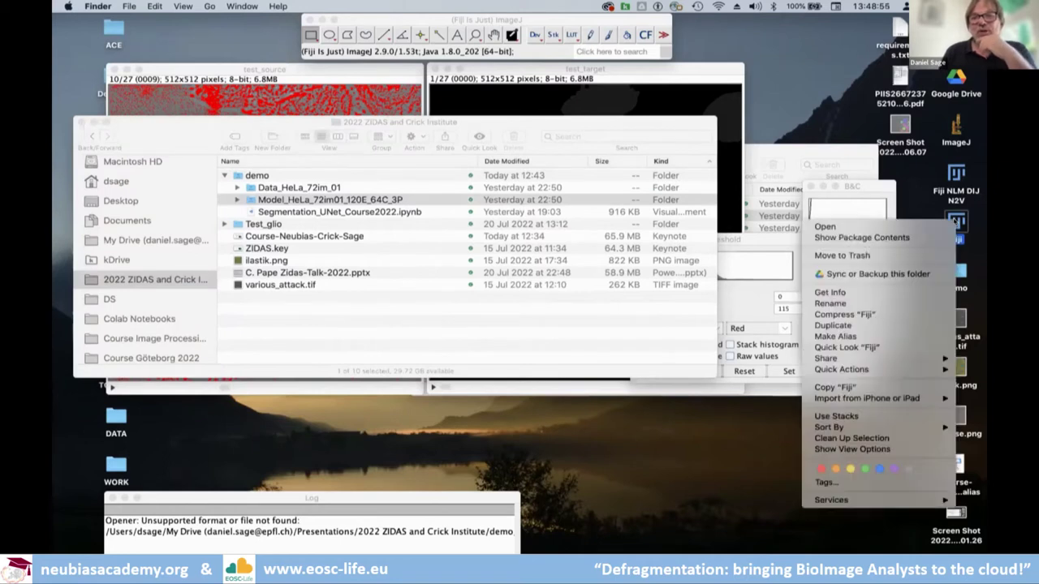
left_click(932, 236)
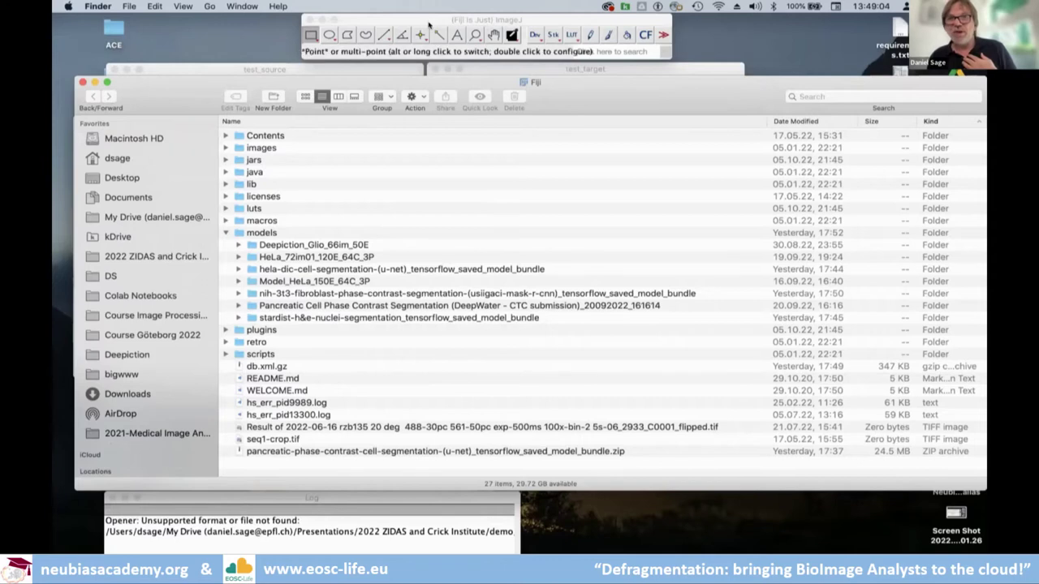
Switch to Fiji, move its main window over the file list and view the commands offered by the DeepImageJ plugin.
left_click_drag(429, 22, 509, 90)
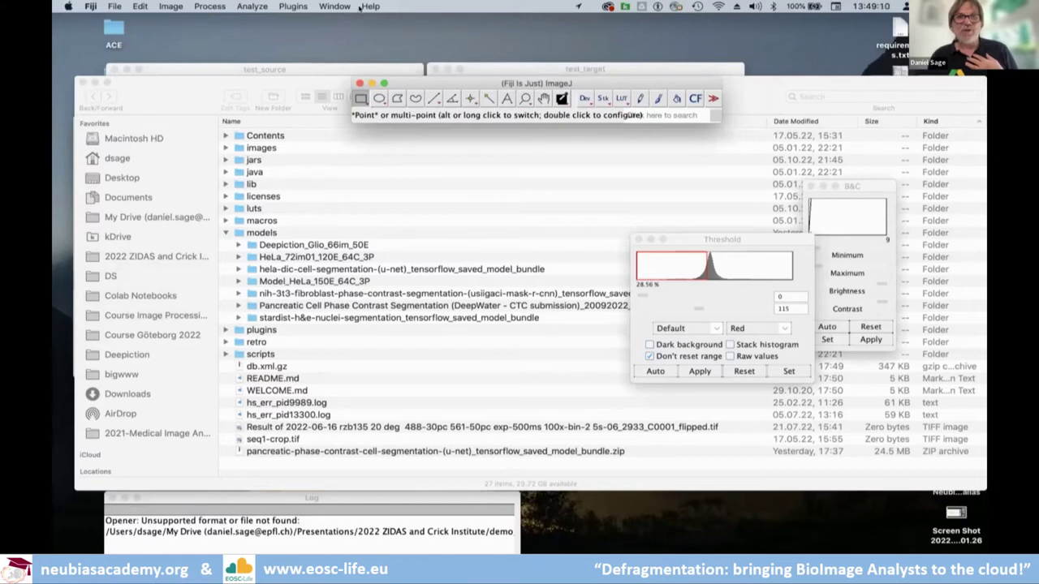
left_click(292, 5)
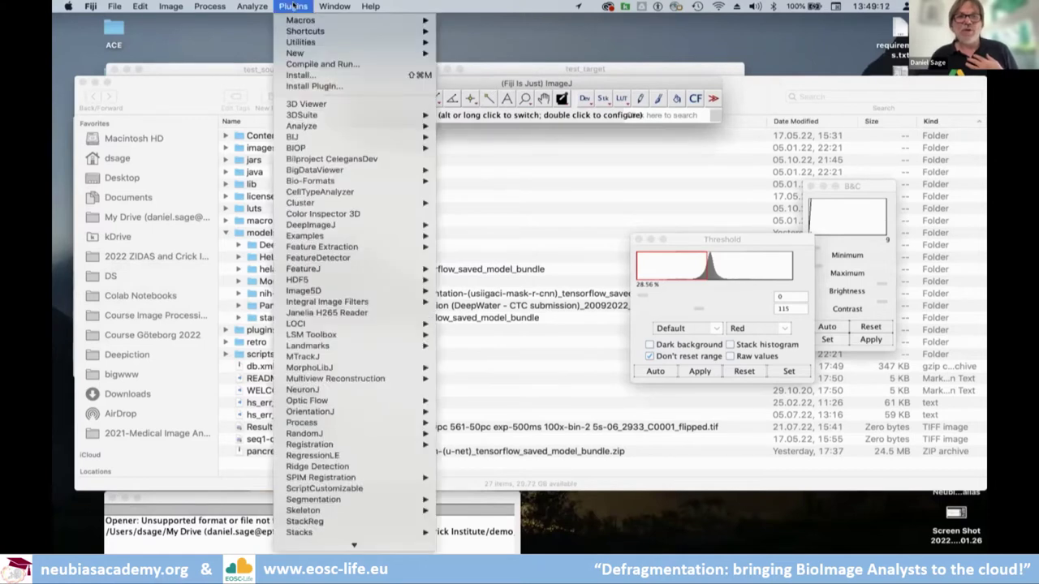
mouse_move(328, 230)
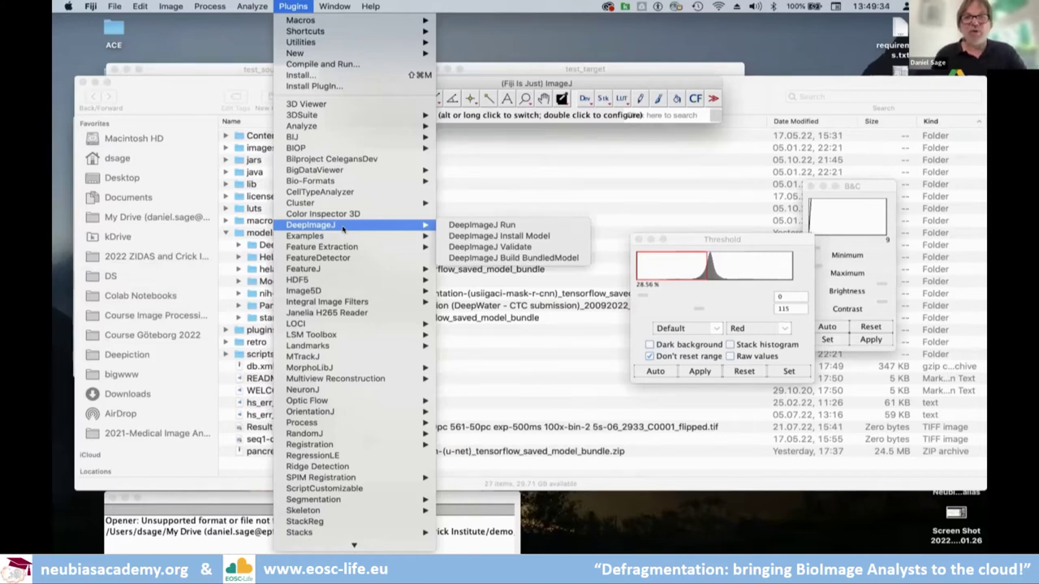
left_click(574, 86)
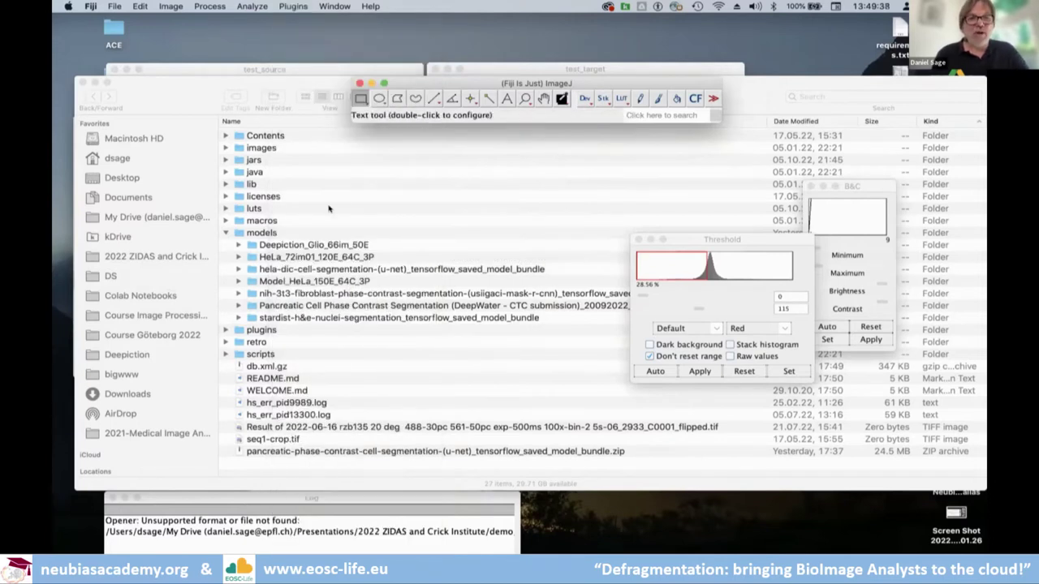
Expand the HeLa_72im01_120E_64C_3P folder inside Fiji's models folder to inspect the installed model files.
left_click(246, 257)
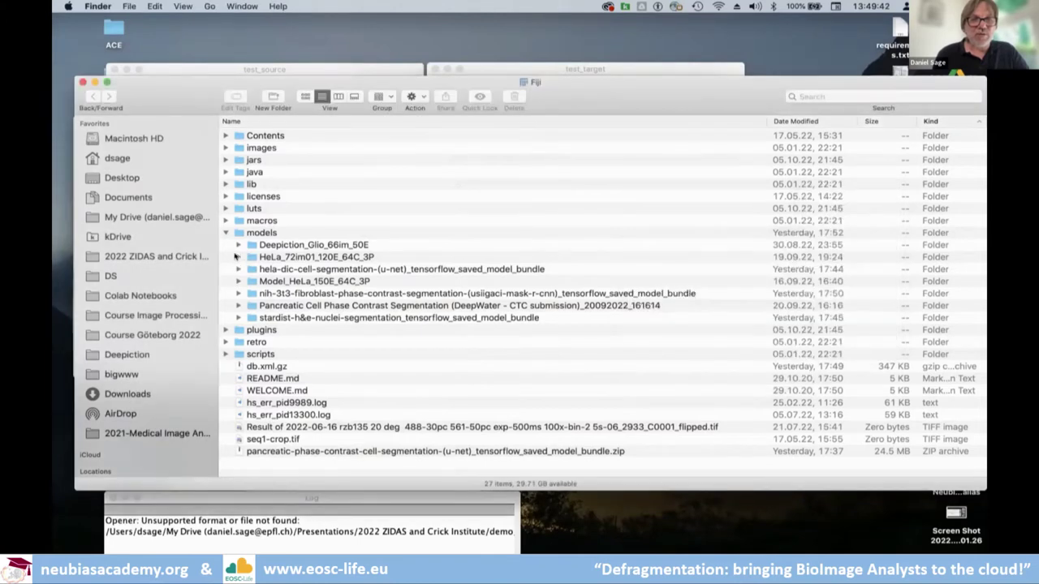
left_click(239, 257)
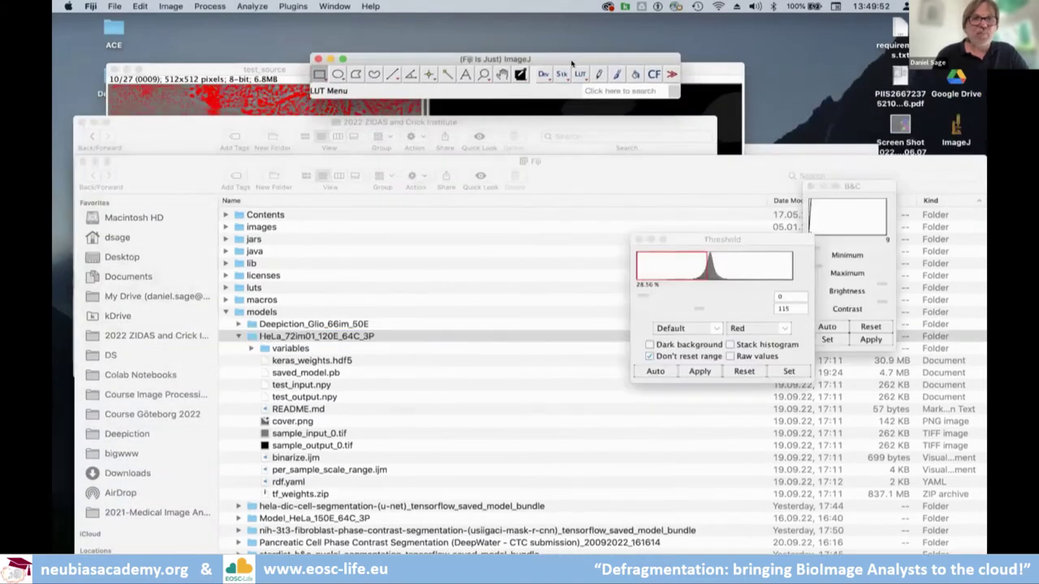
left_click(486, 339)
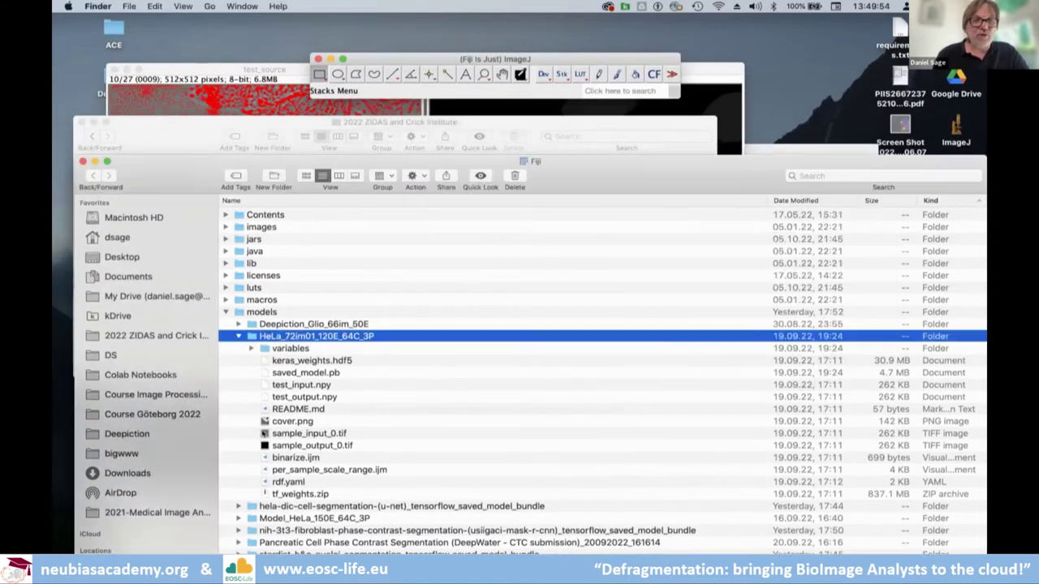
Open the test image 0000.png from demo/Data_HeLa_72im_01/test_source on Google Drive in Fiji, and move its window clear of the work area.
double_click(956, 78)
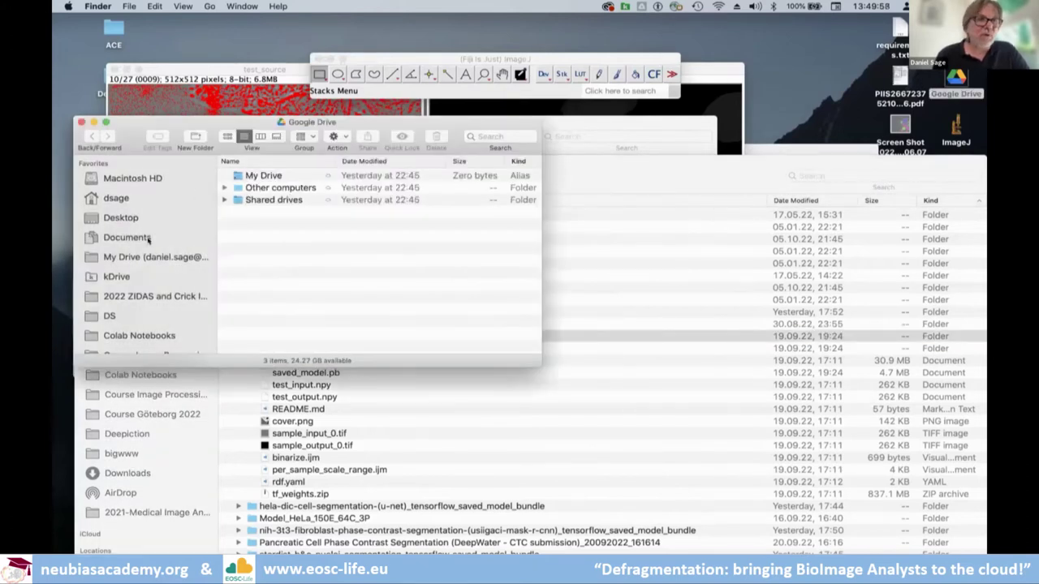
left_click(149, 295)
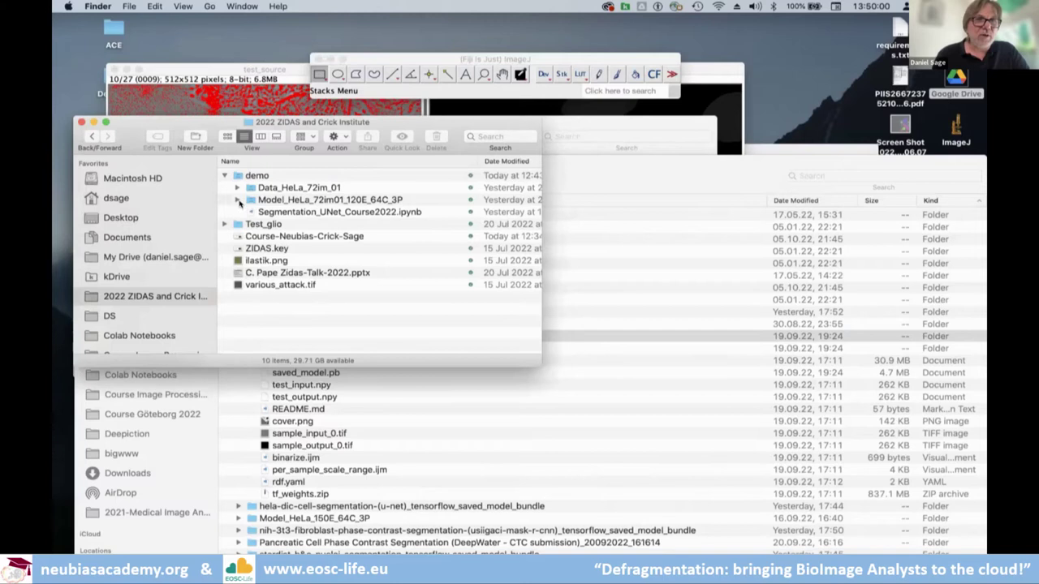
left_click(237, 187)
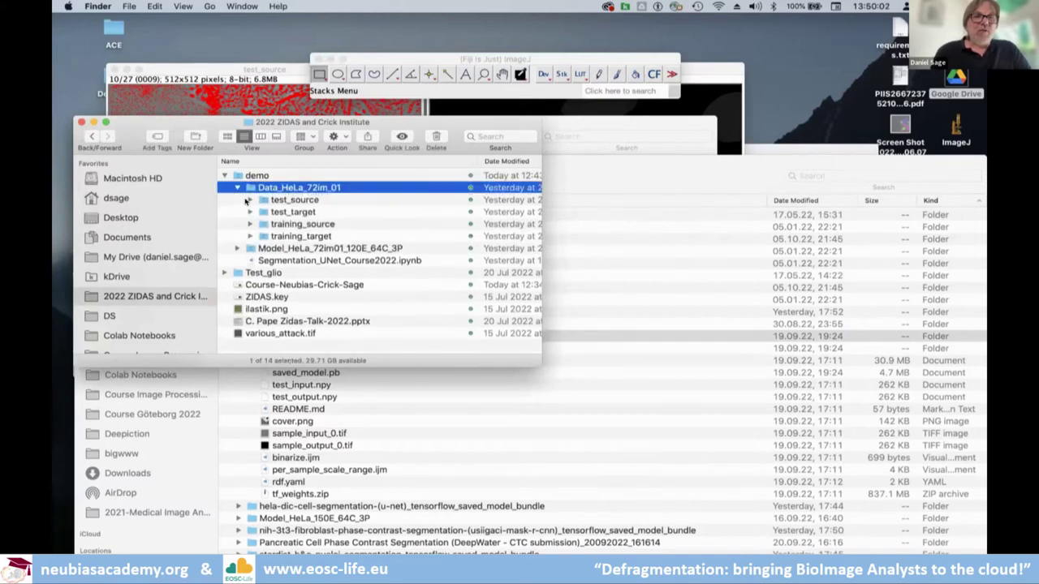
left_click(250, 199)
left_click_drag(302, 212, 473, 86)
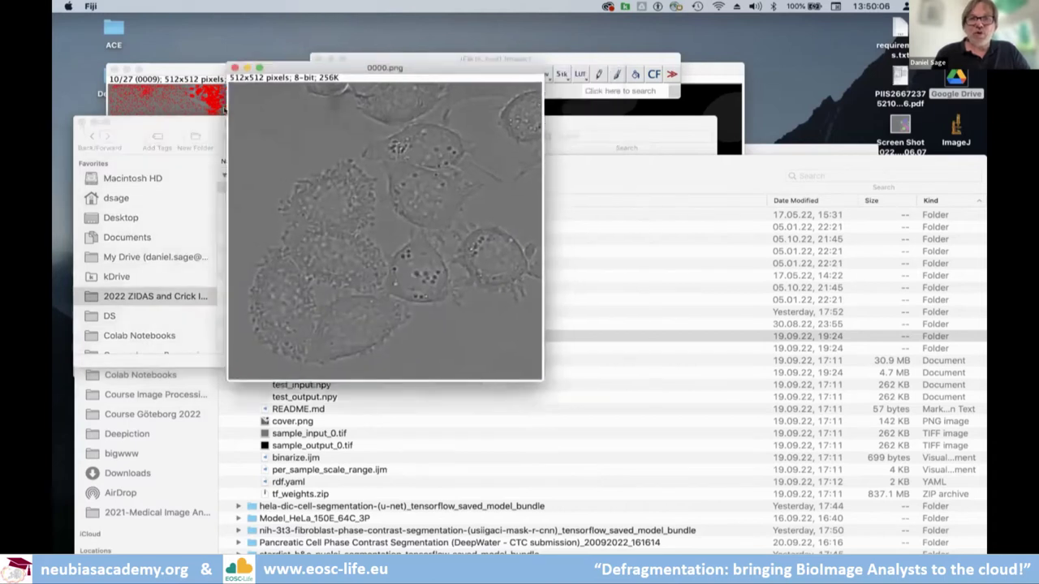
left_click_drag(155, 114, 79, 124)
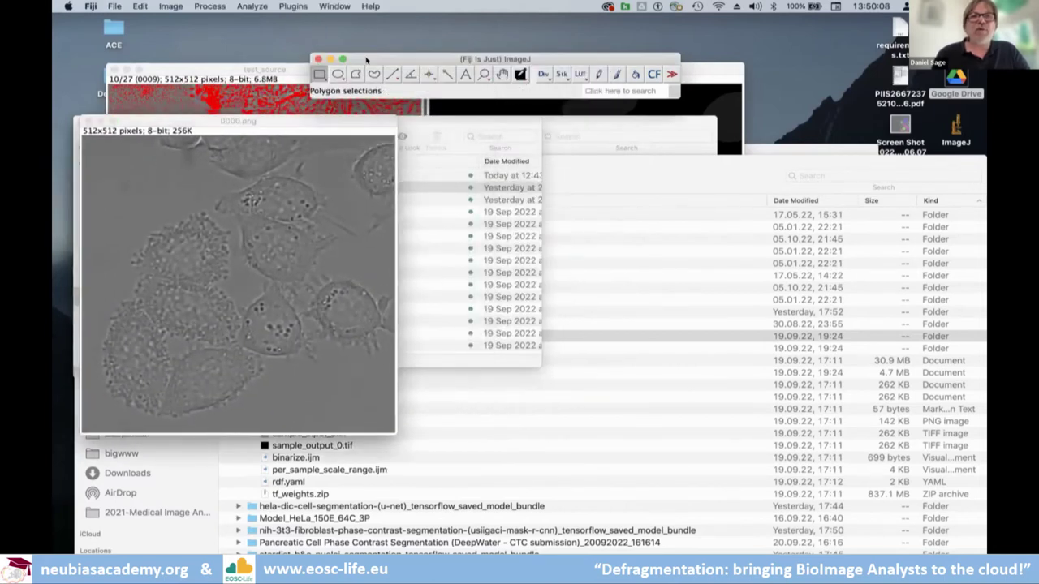
Start DeepImageJ Run on the 0000.png image and select the HeLa_72im01_120E_64C_3P model.
left_click(293, 5)
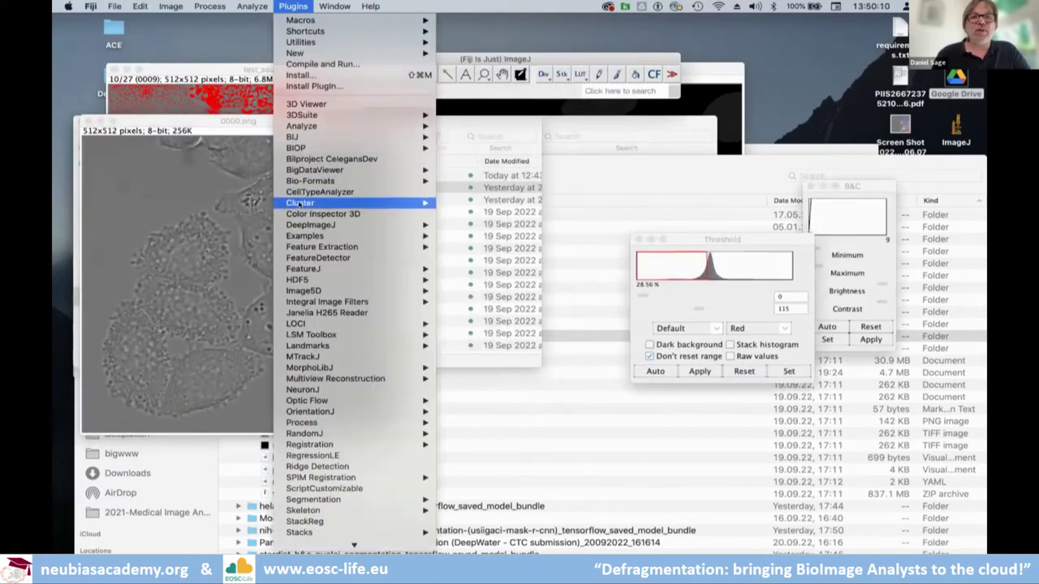
mouse_move(300, 224)
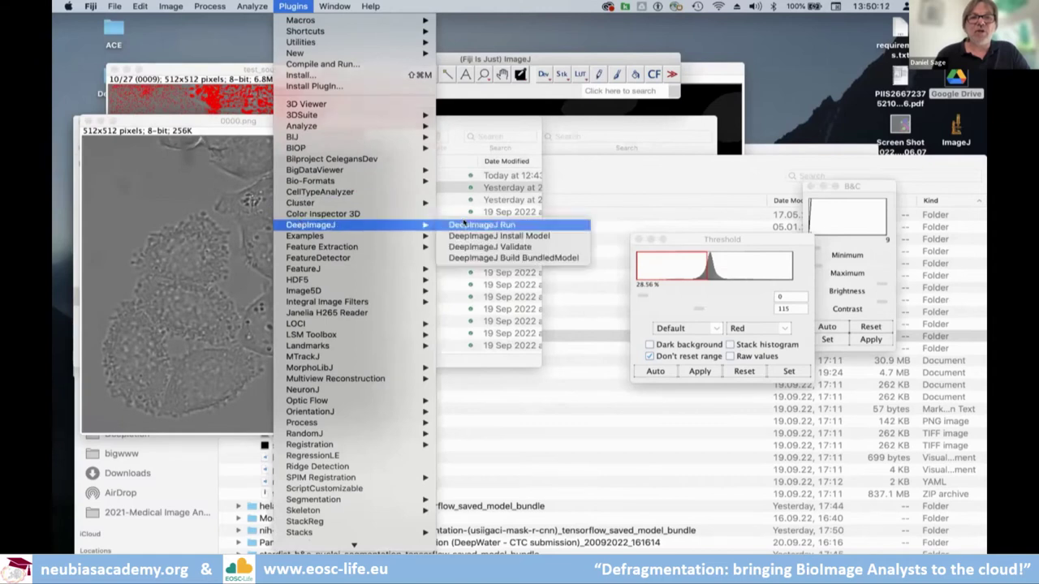
left_click(479, 225)
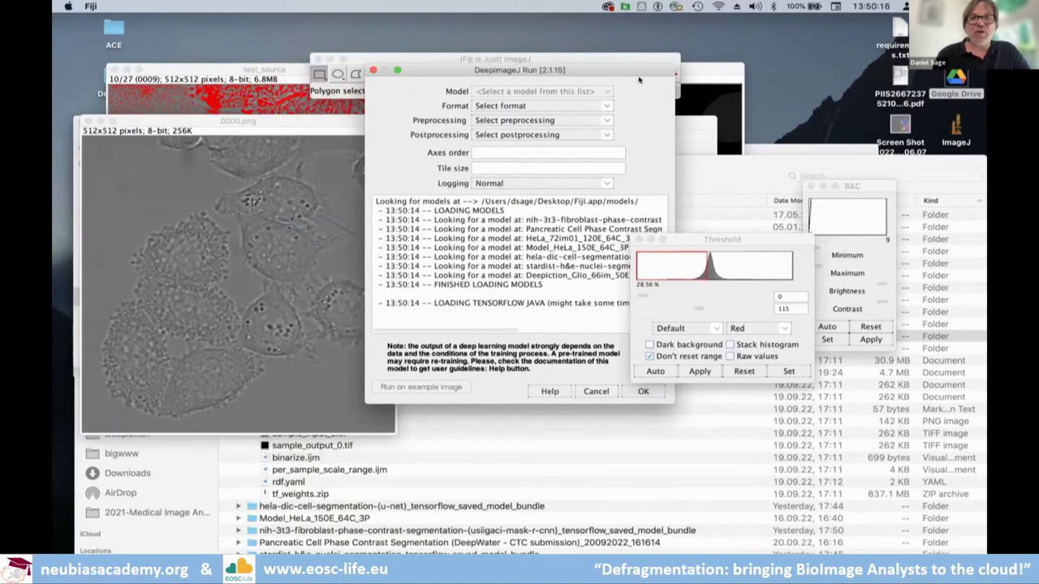
left_click_drag(646, 73, 629, 84)
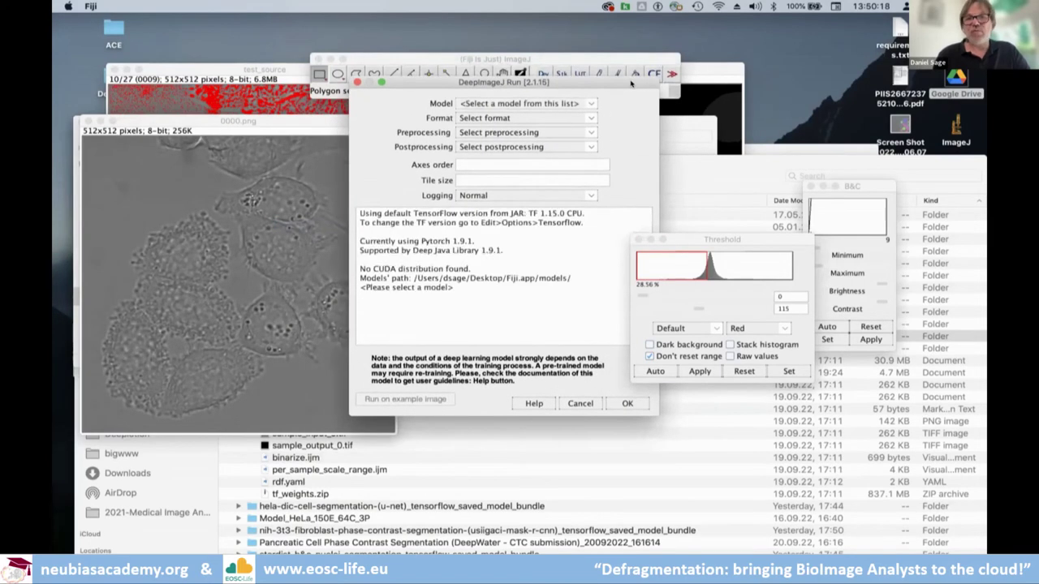
left_click(587, 106)
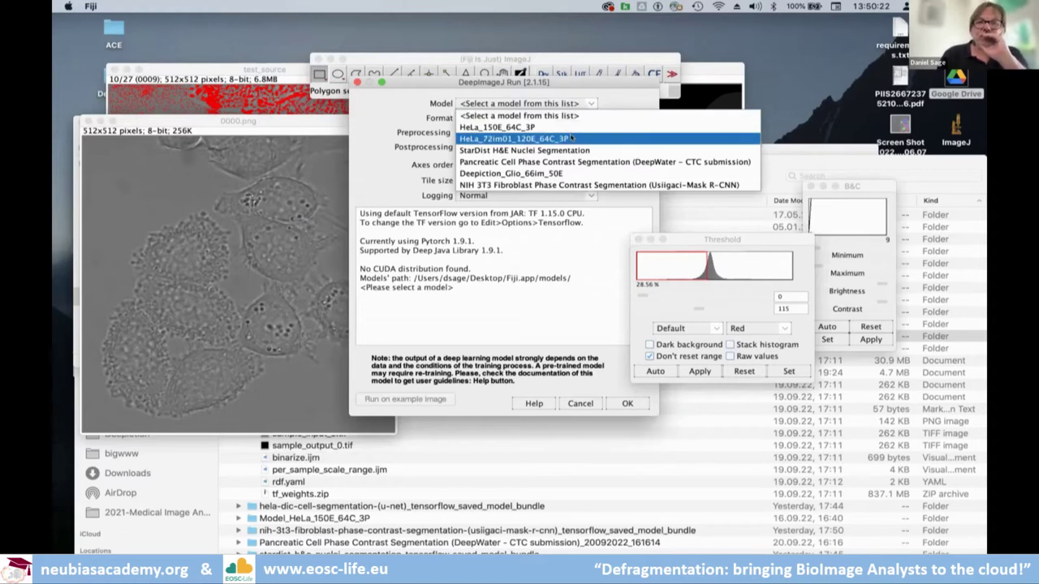
left_click(526, 140)
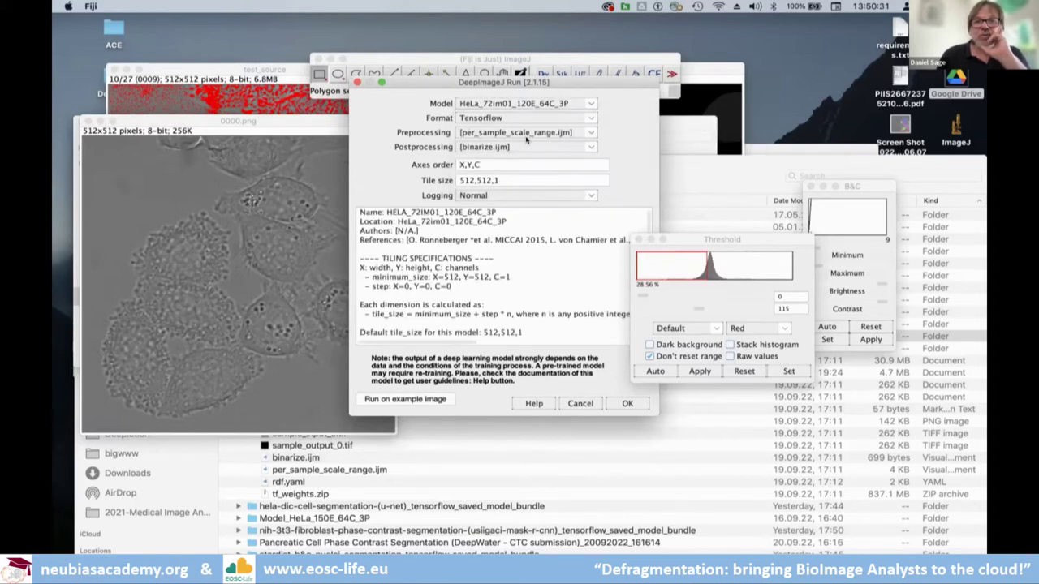
Set the postprocessing to no postprocessing, move the Threshold window clear of the dialog, and run the model.
left_click(590, 146)
left_click(570, 165)
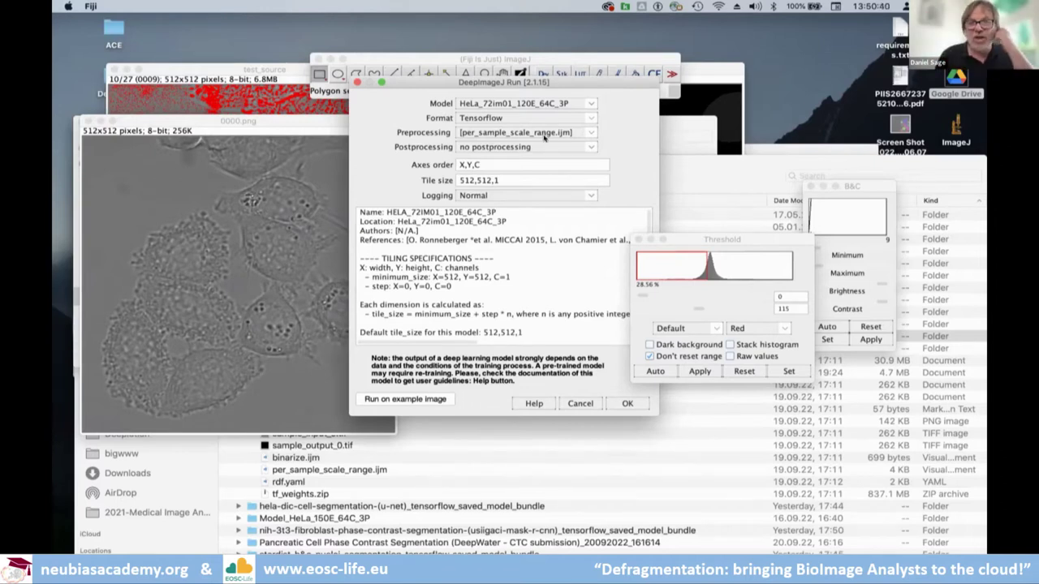
left_click_drag(594, 83, 645, 78)
left_click_drag(715, 236, 704, 417)
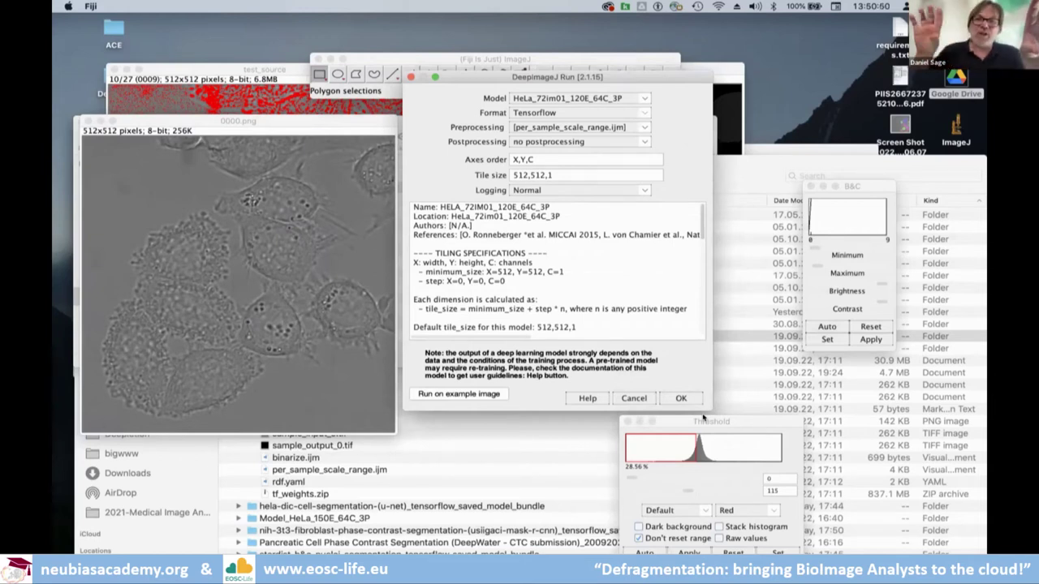
left_click(680, 398)
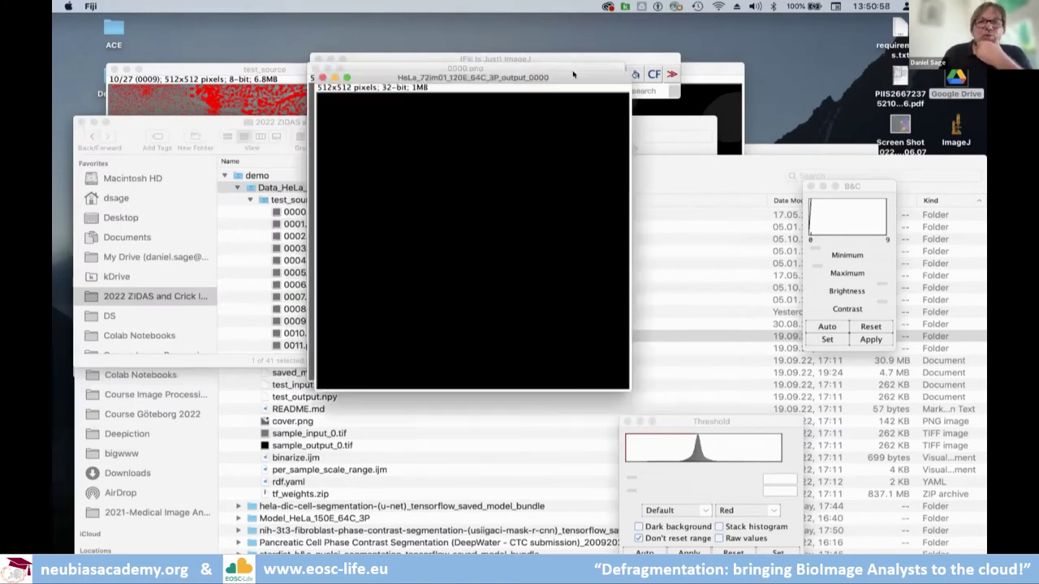
Arrange the 0000.png image and the model's output image side by side for comparison.
left_click_drag(517, 73, 736, 109)
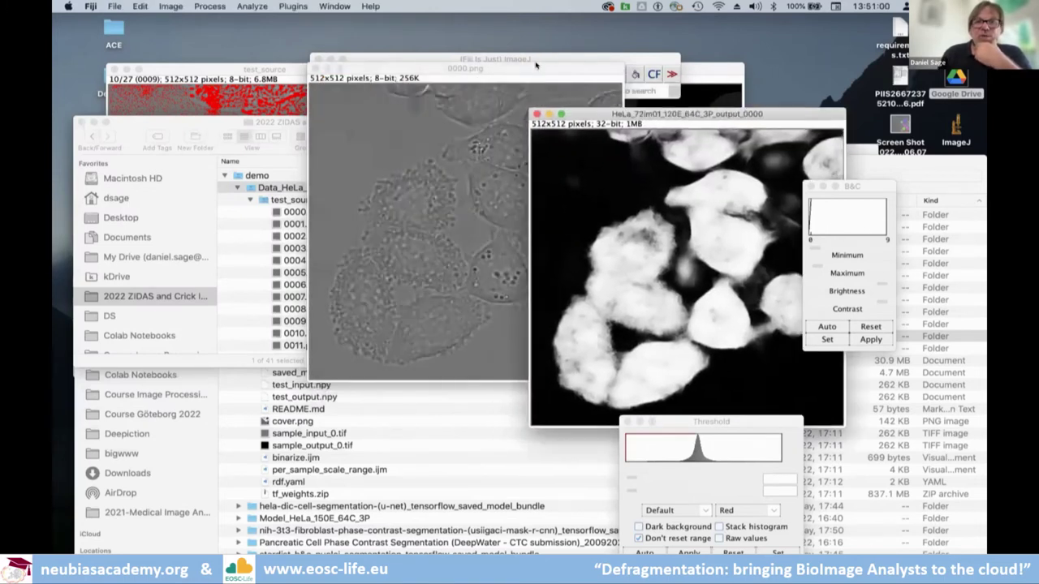
left_click_drag(314, 102, 68, 142)
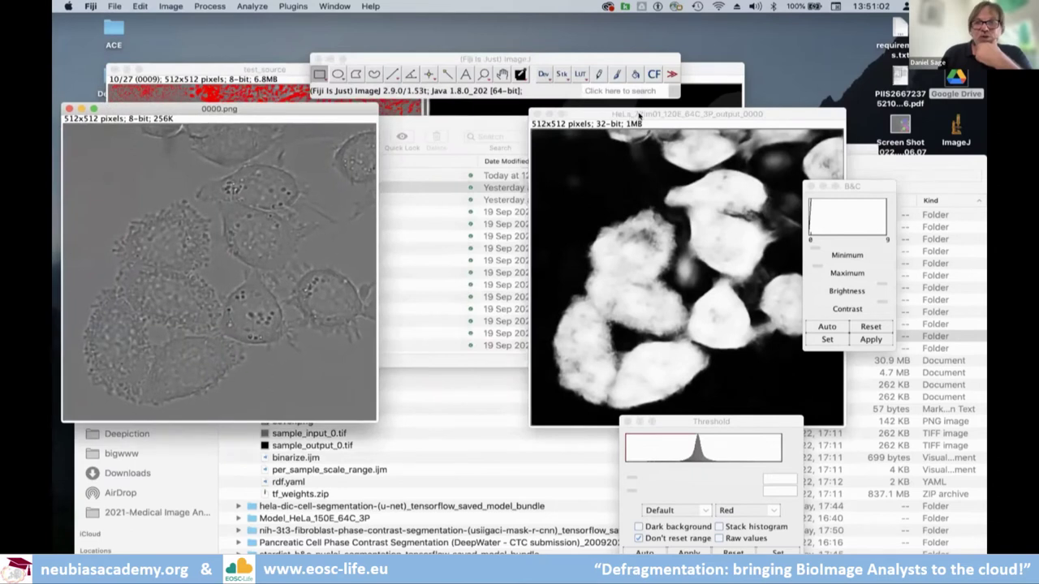
left_click_drag(592, 115, 478, 107)
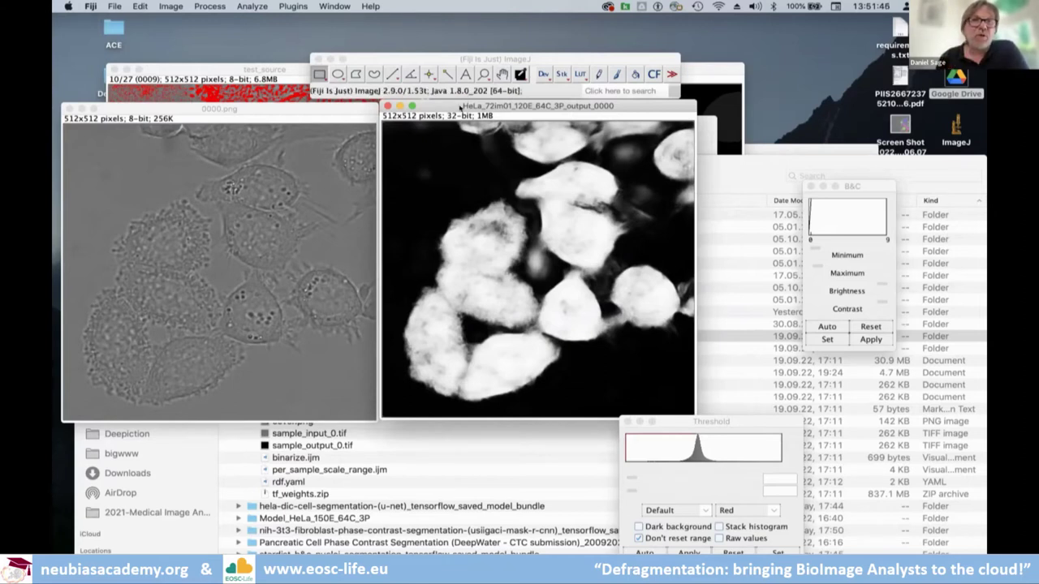
Activate the Threshold adjustment on the model's output image.
left_click(168, 6)
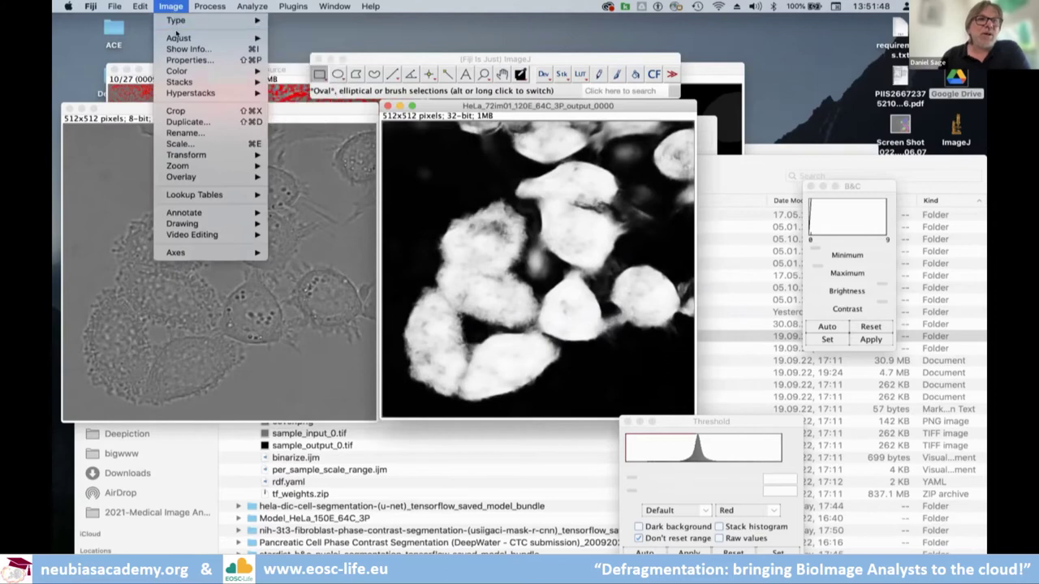
mouse_move(180, 38)
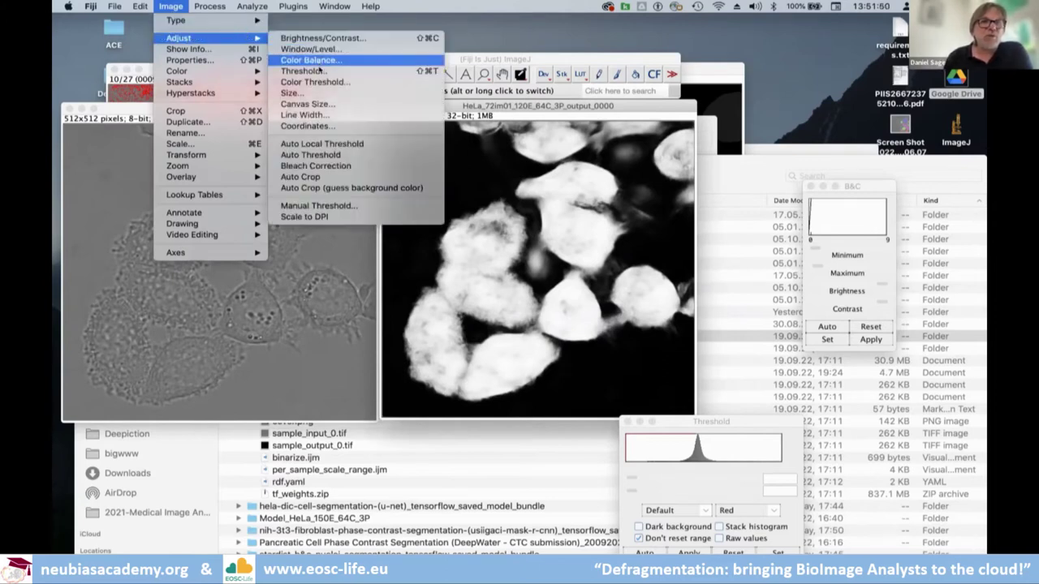
left_click(305, 70)
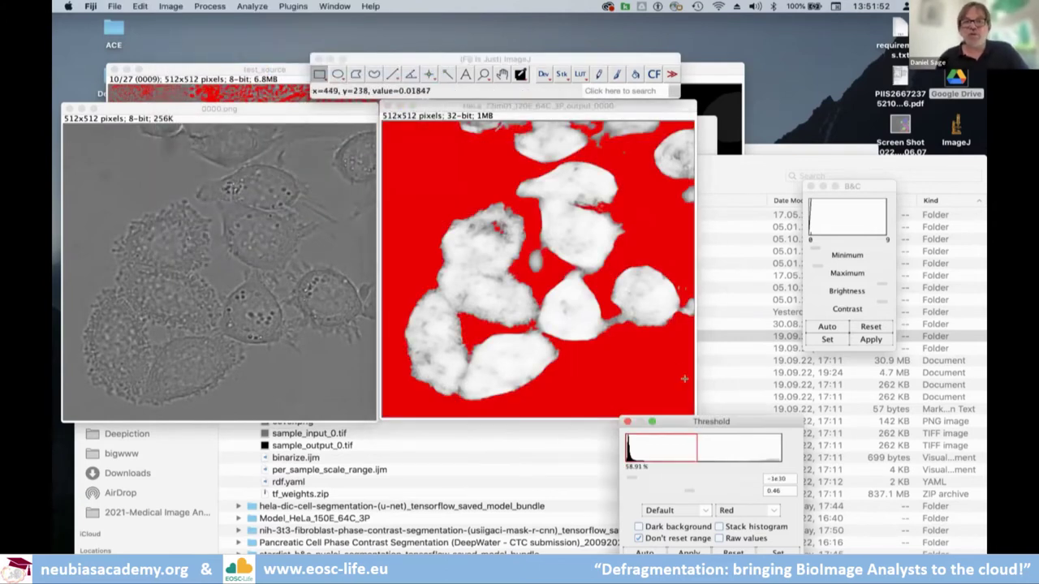
Move the Threshold window closer and try to set an upper threshold of 0.5 and a lower threshold of 0.
left_click_drag(713, 421, 625, 337)
left_click_drag(688, 404, 629, 409)
type("0.5")
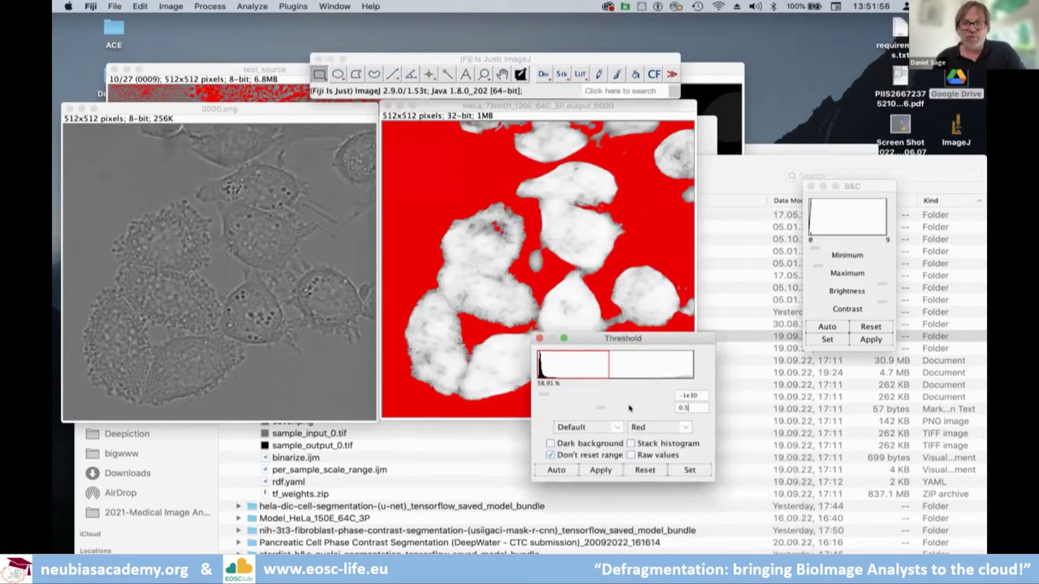
double_click(696, 395)
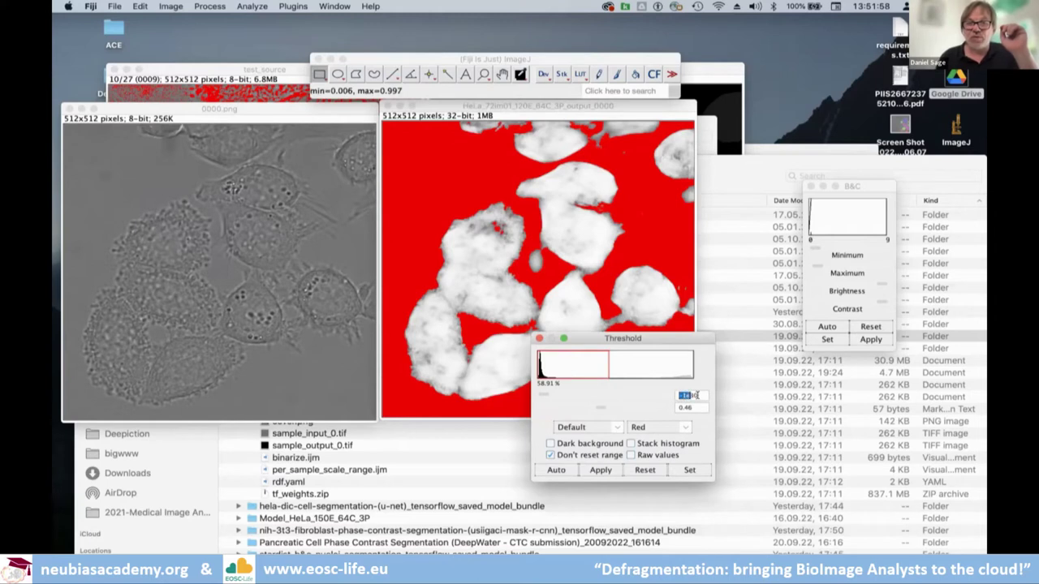
type("0")
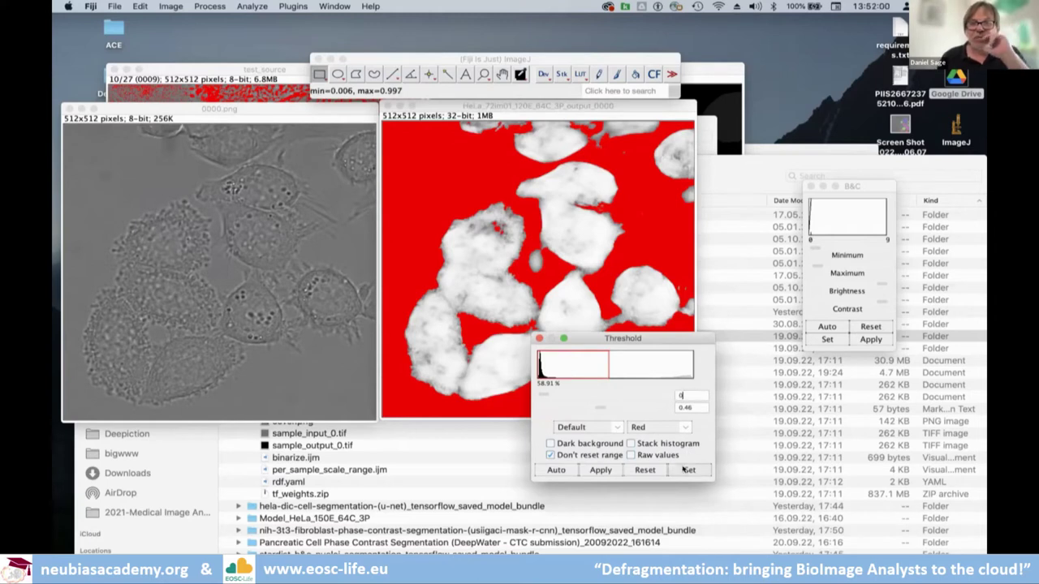
Apply the threshold to convert the output image to an 8-bit mask, and invert the mask.
left_click(599, 471)
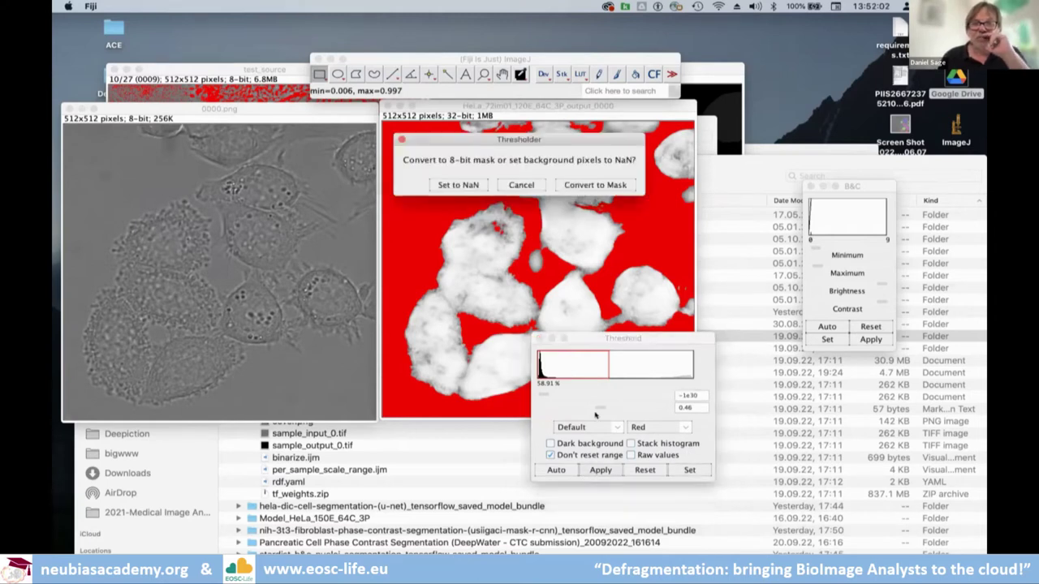
left_click(595, 185)
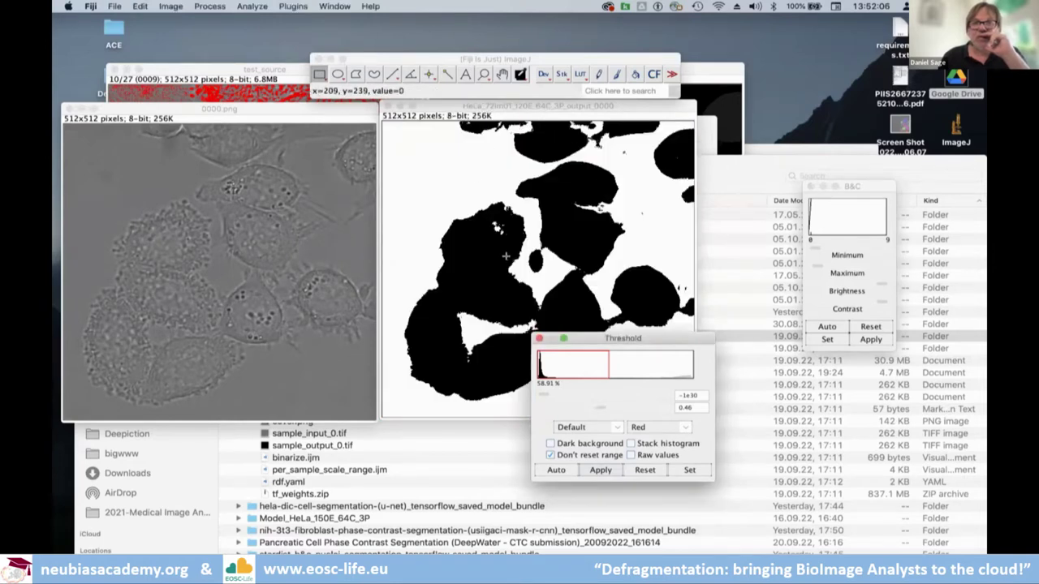
left_click(136, 6)
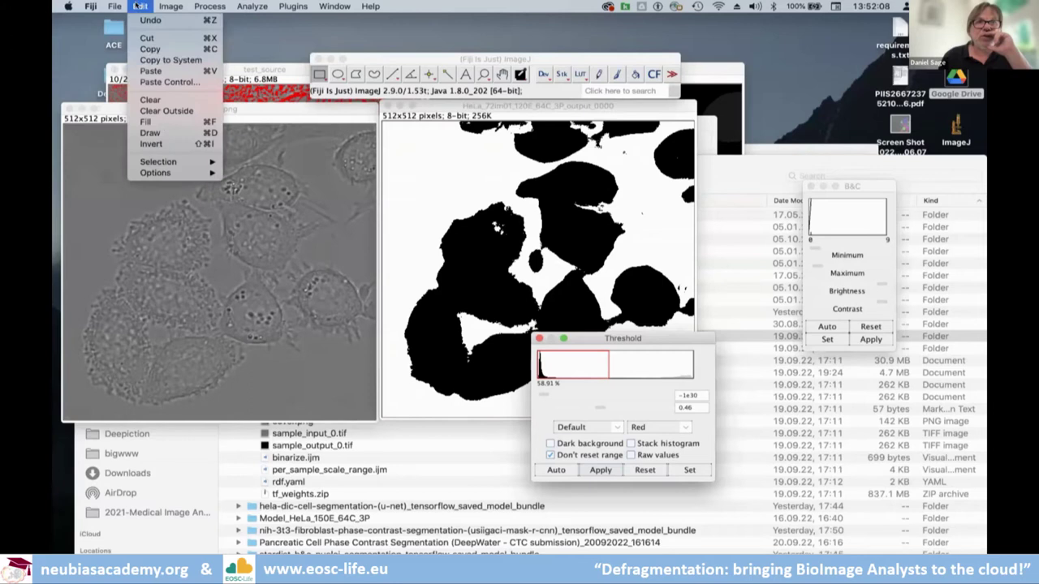
left_click(151, 143)
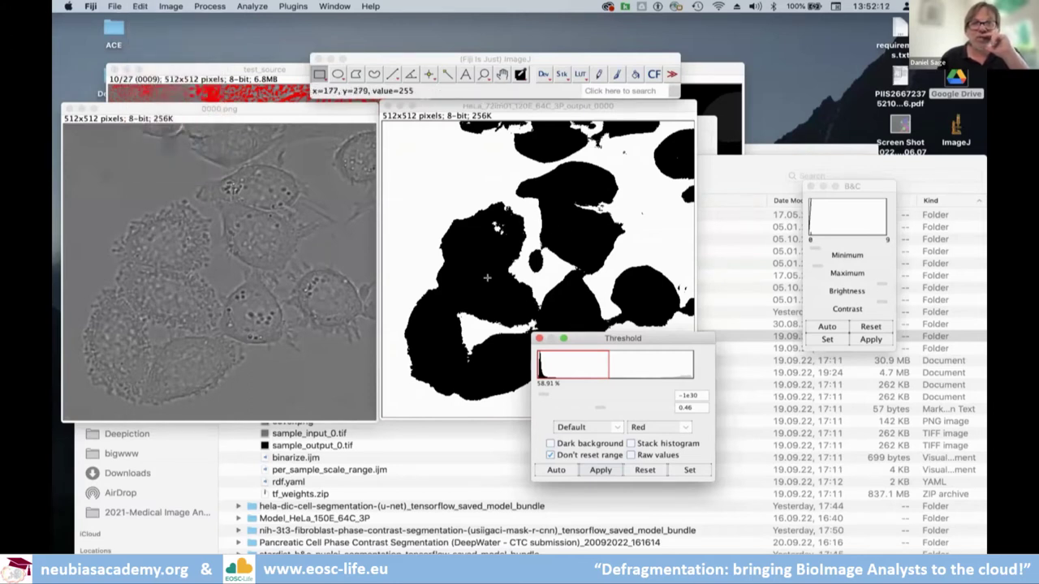
Apply the Grays lookup table to the mask and move the Threshold window off the image.
left_click(170, 6)
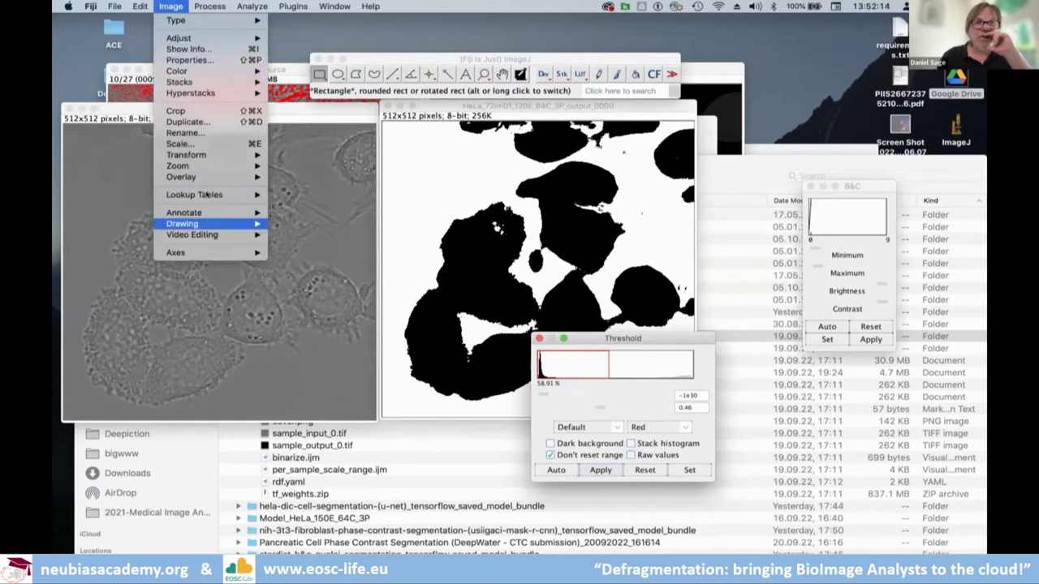
mouse_move(219, 195)
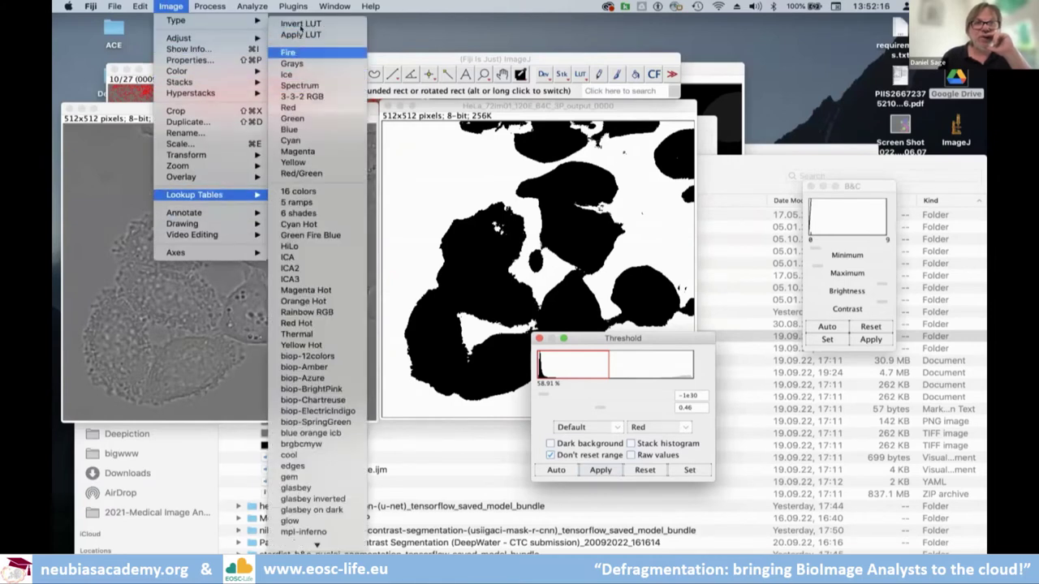
left_click(300, 63)
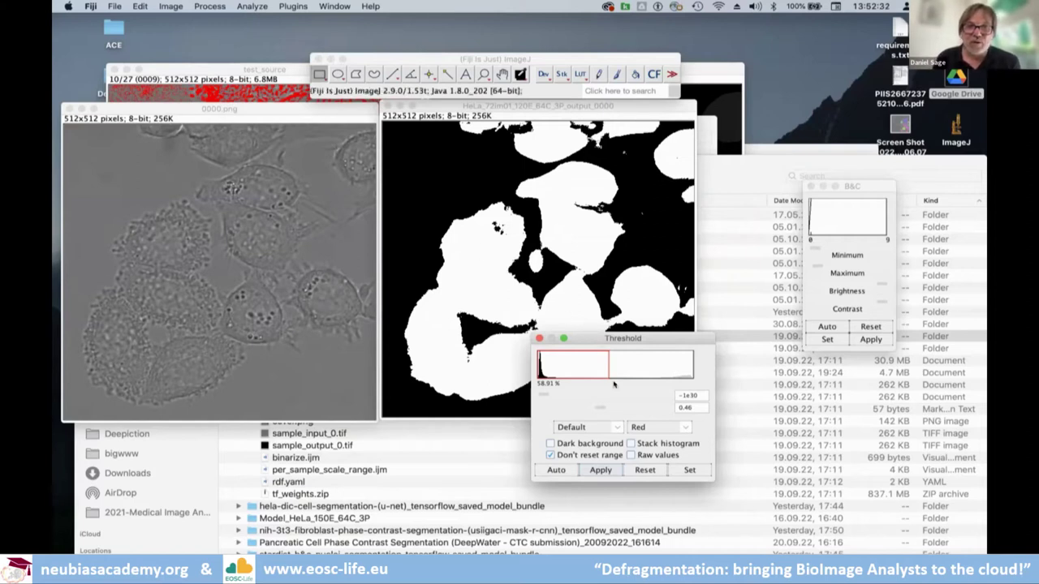
left_click_drag(677, 338, 697, 409)
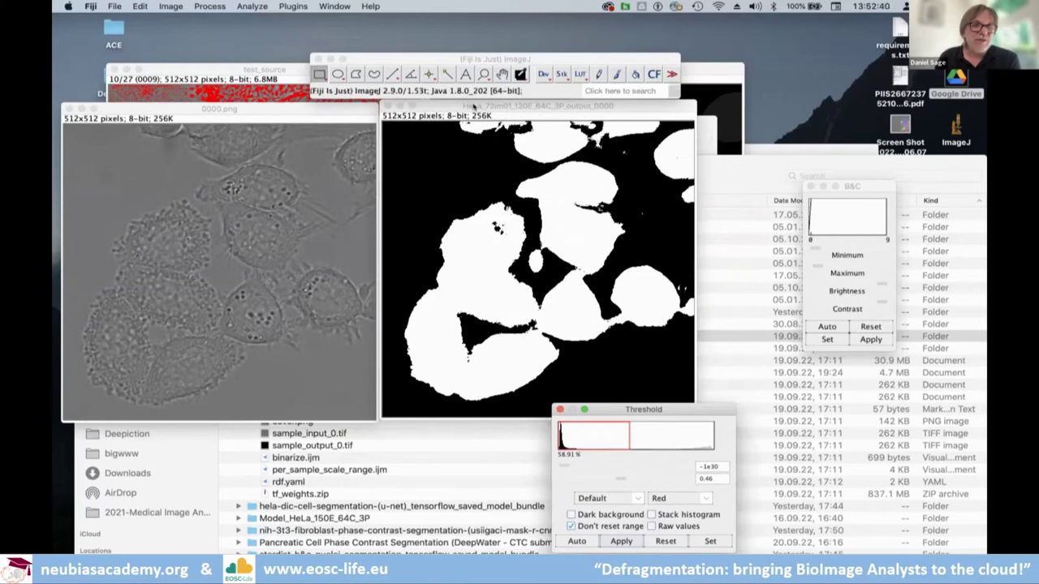
Align the 0000.png window with the mask, and close the demo folder window covering the two images.
left_click_drag(352, 109, 344, 97)
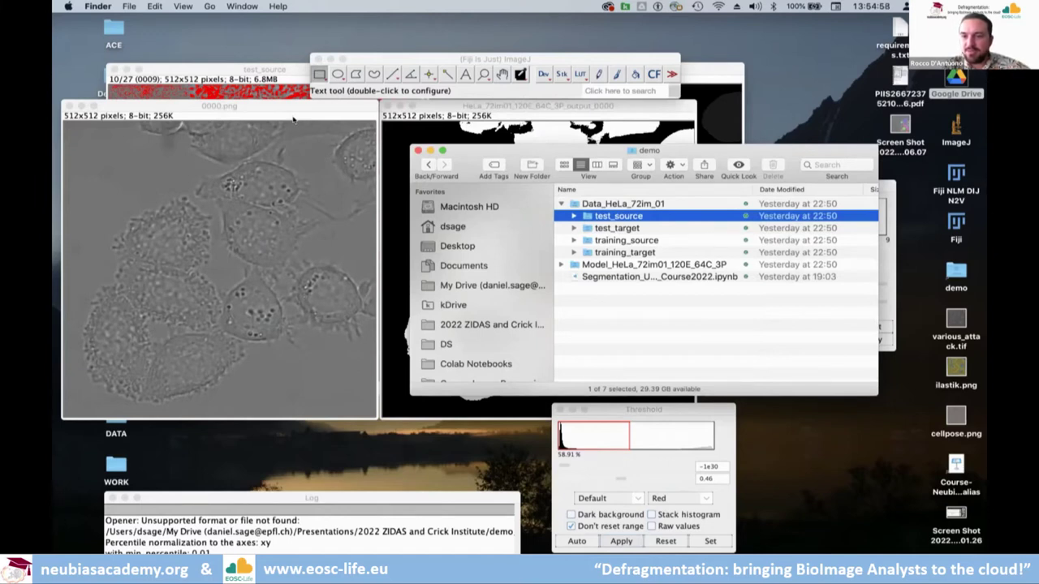
left_click(417, 152)
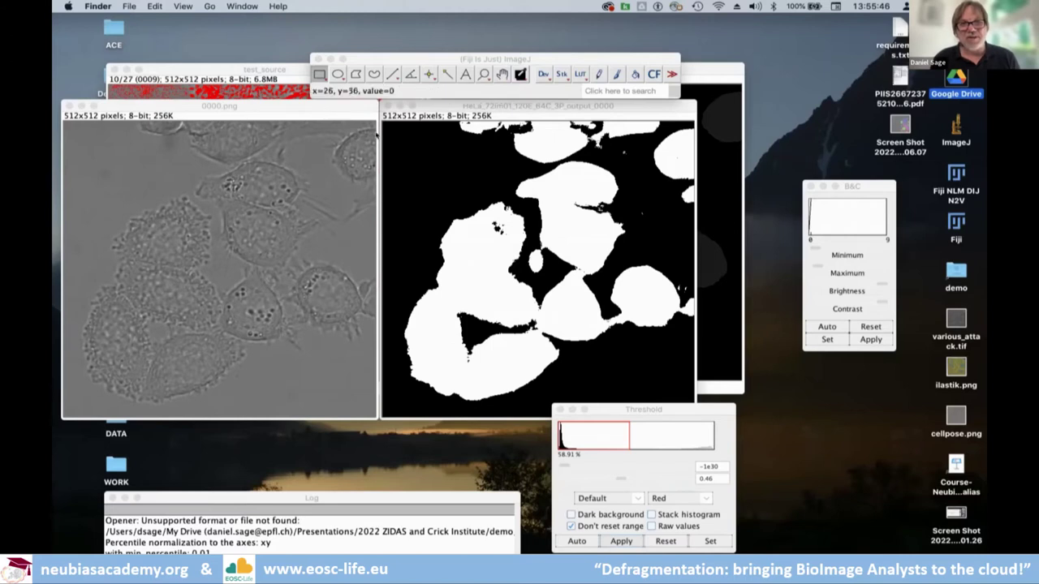
left_click(475, 103)
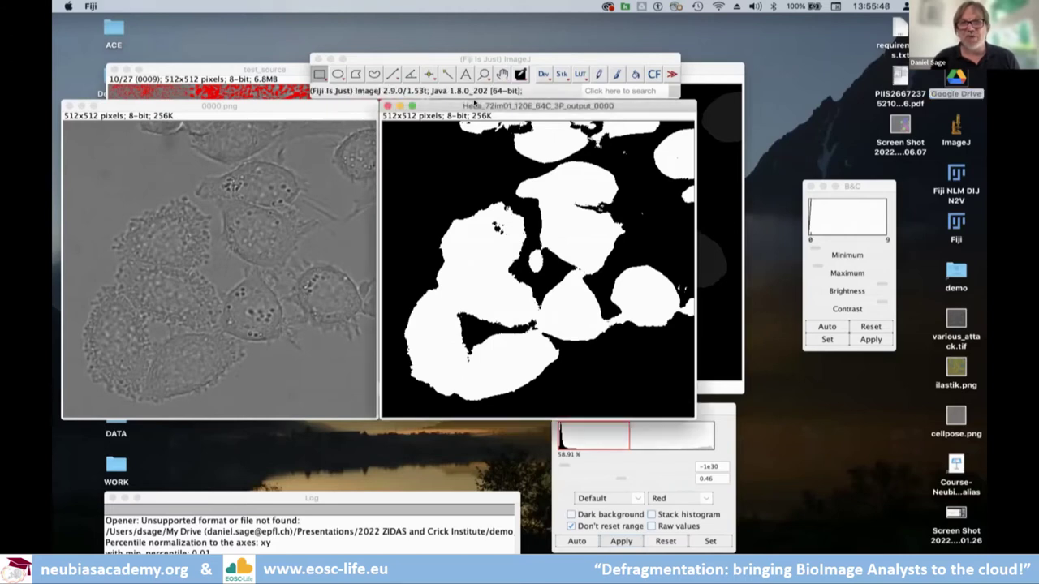
left_click(352, 110)
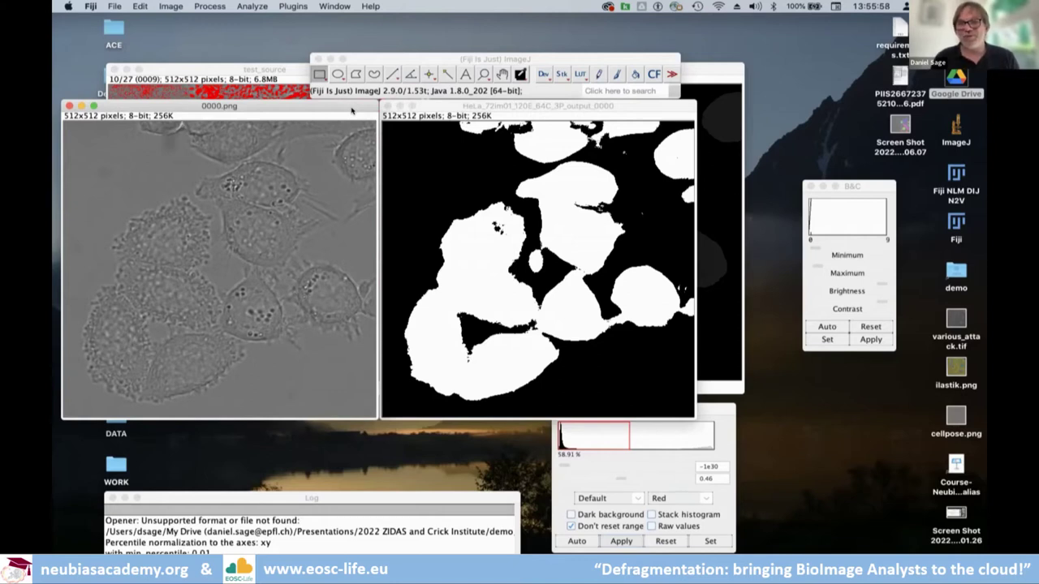
Install the Neuron Segmentation in 2D EM (Membrane) model from the BioImage Model Zoo with DeepImageJ Install Model, accepting the installation terms.
left_click_drag(379, 58, 331, 57)
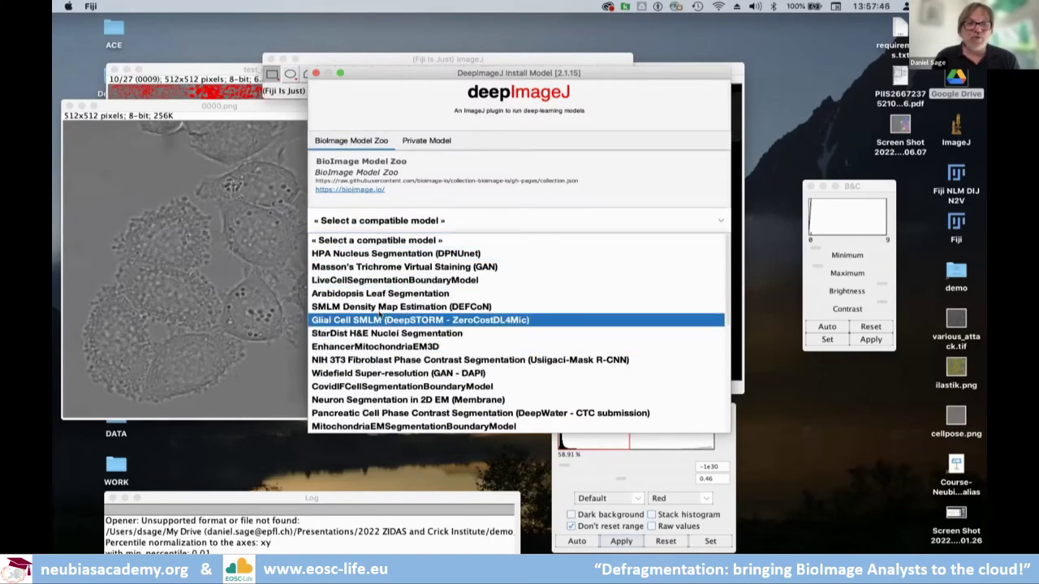
left_click(378, 400)
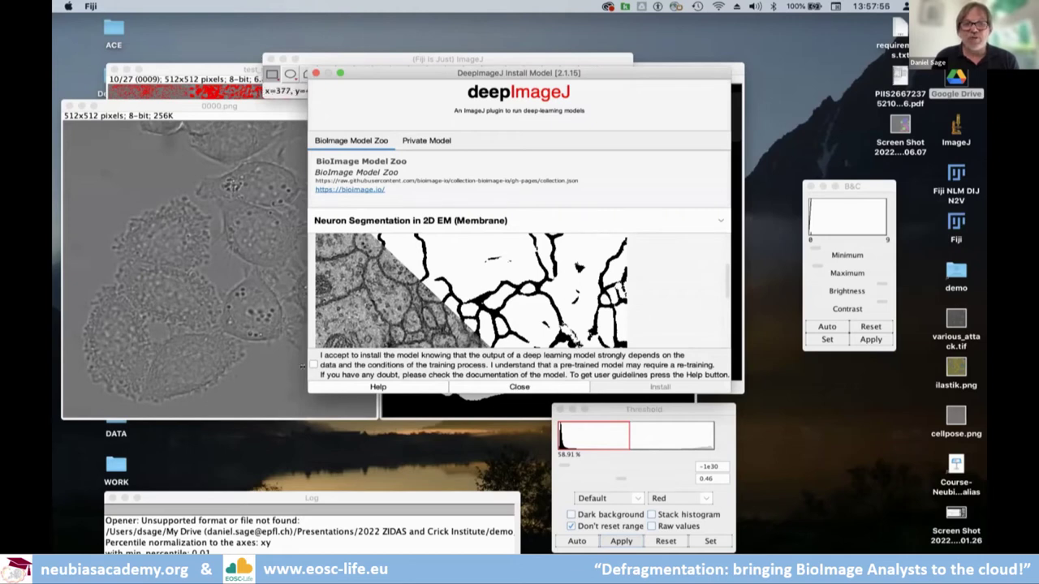
left_click(313, 365)
left_click(660, 388)
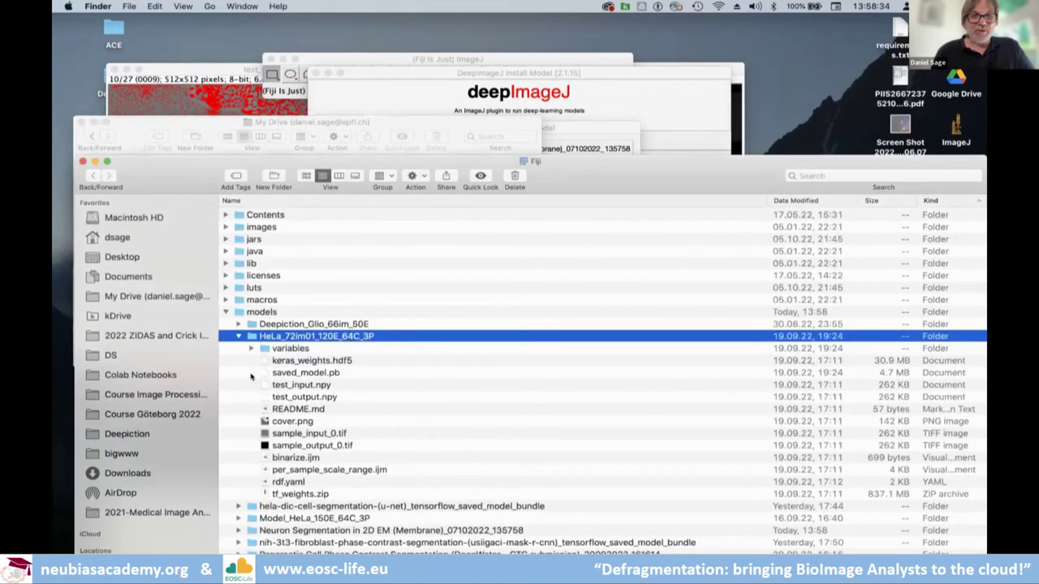
In Fiji's models folder, collapse HeLa_72im01_120E_64C_3P, expand Deepiction_Glio_66im_50E to inspect its files, and return to Fiji.
left_click(238, 336)
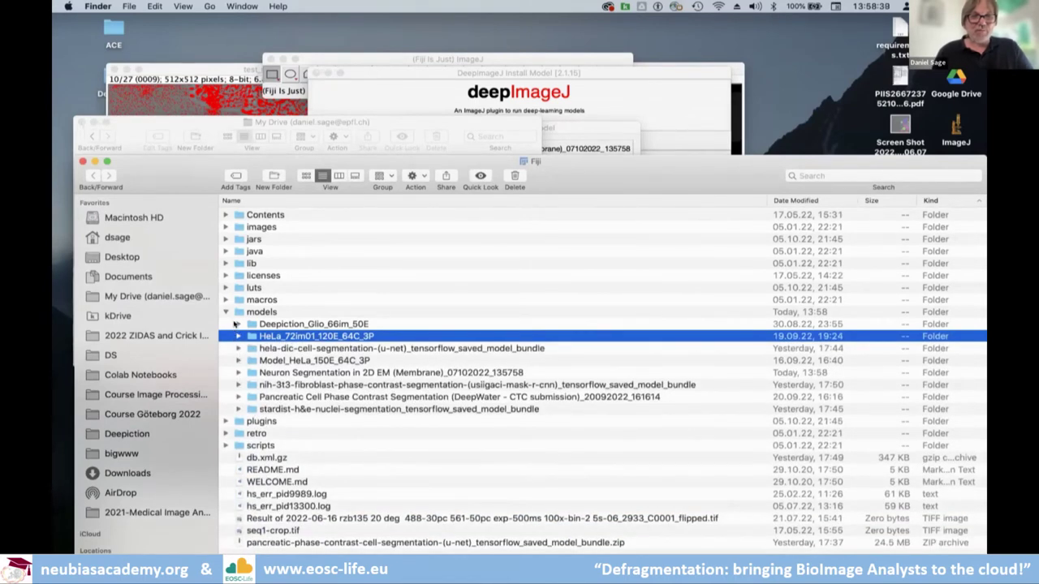
left_click(237, 324)
left_click(313, 52)
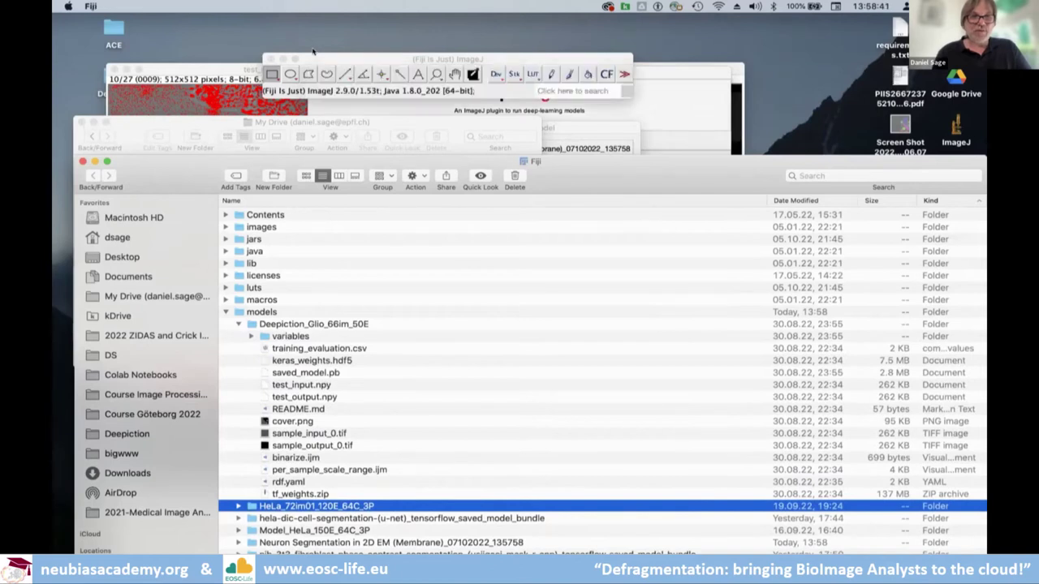
Open sample_input_0.tif in Fiji, run Deepiction_Glio_66im_50E on it with DeepImageJ without postprocessing, and place the output beside the input image.
left_click_drag(308, 433, 320, 84)
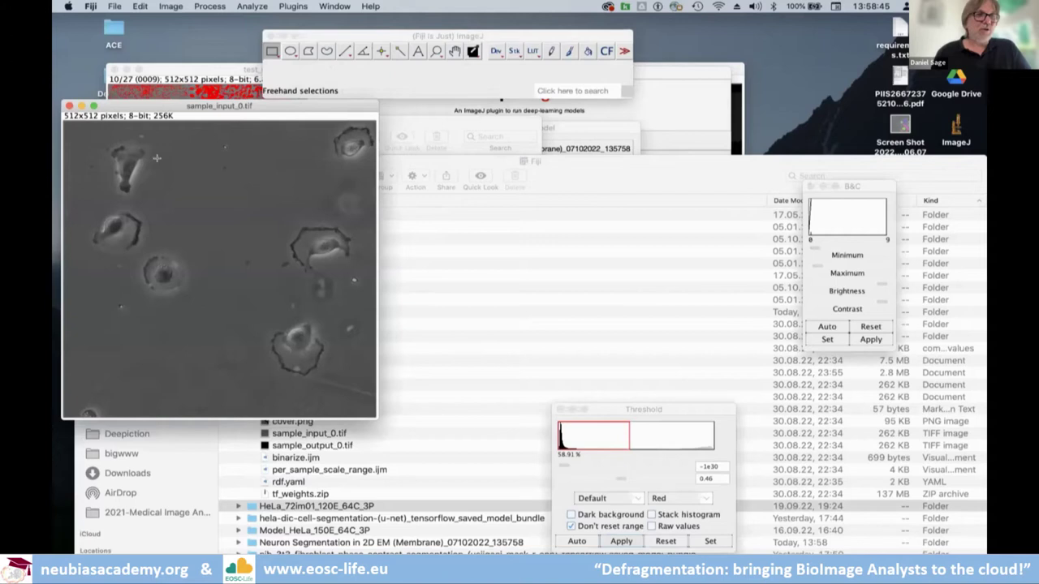
left_click(293, 6)
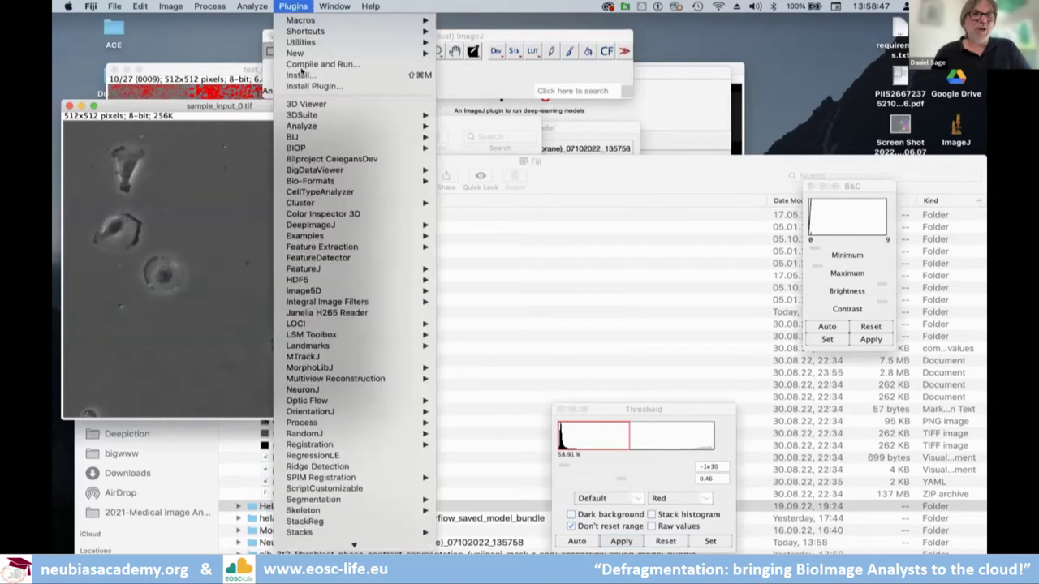
mouse_move(314, 224)
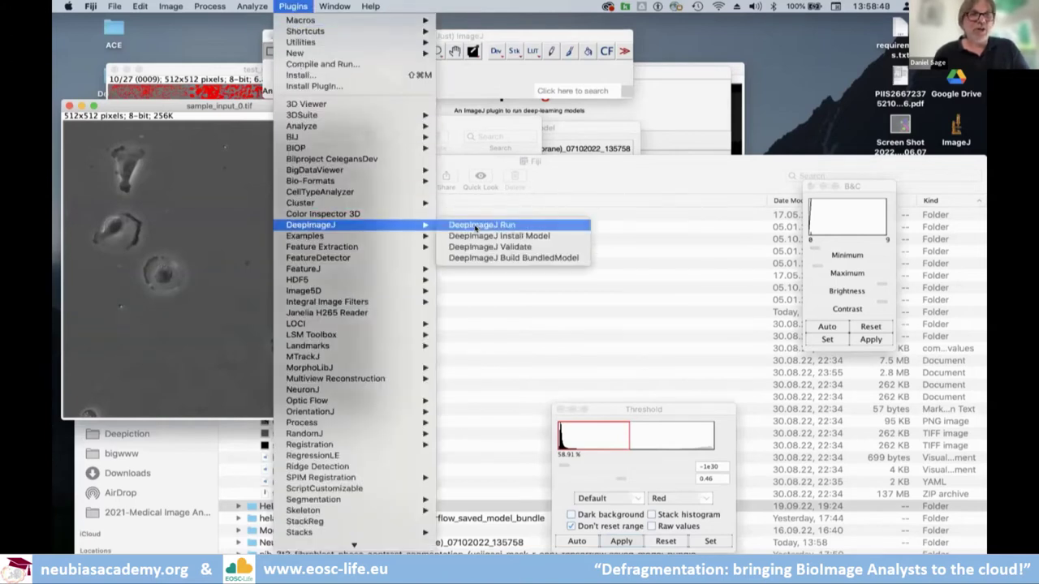
left_click(479, 224)
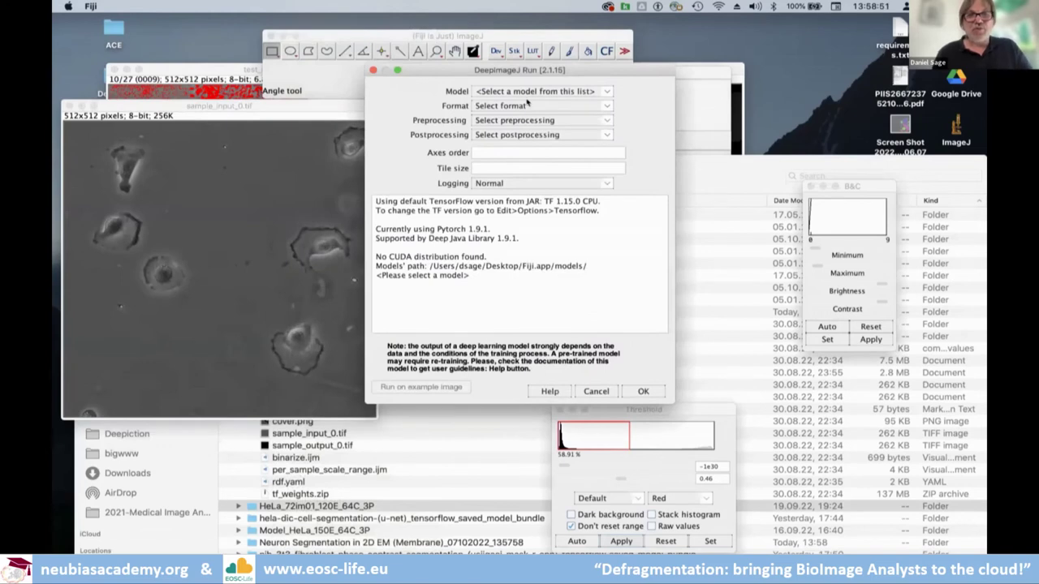
left_click(553, 91)
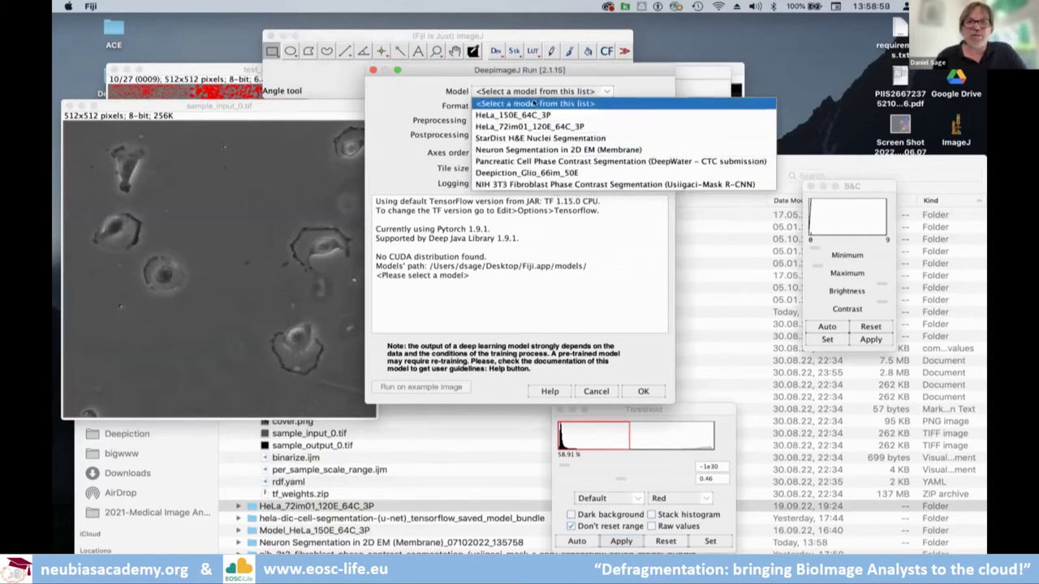
left_click(531, 173)
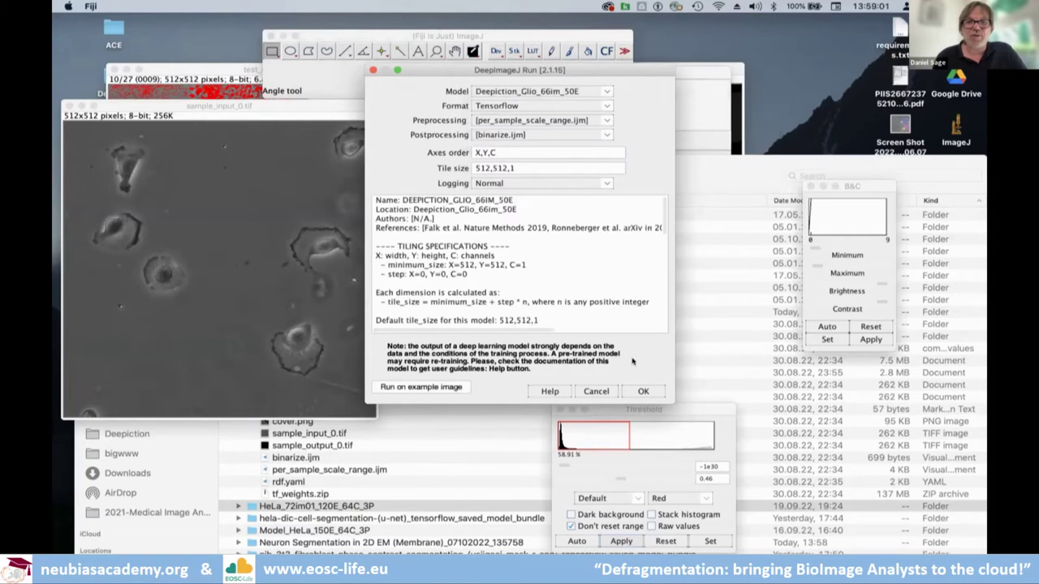
left_click(520, 136)
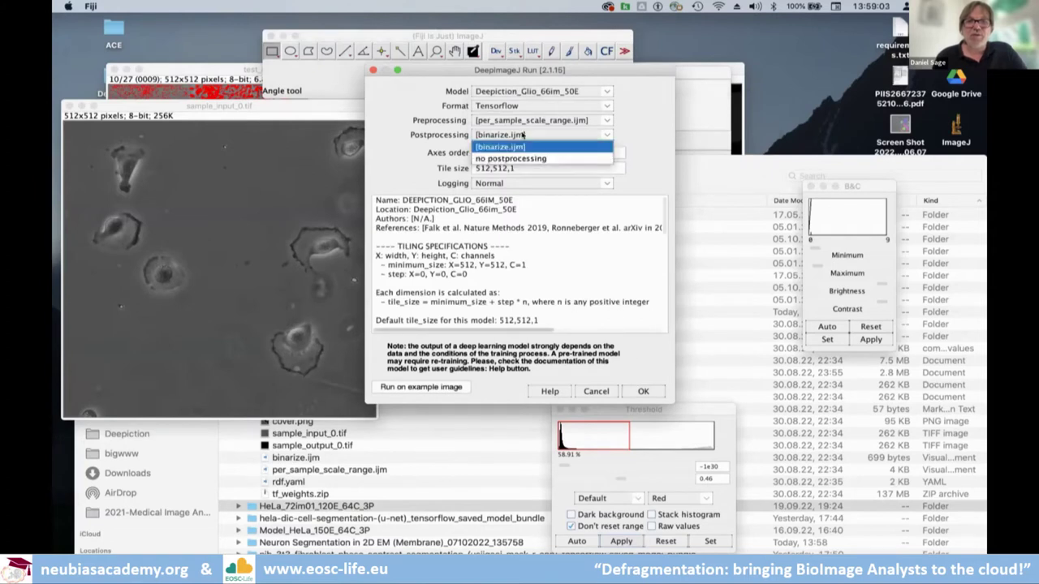
left_click(522, 164)
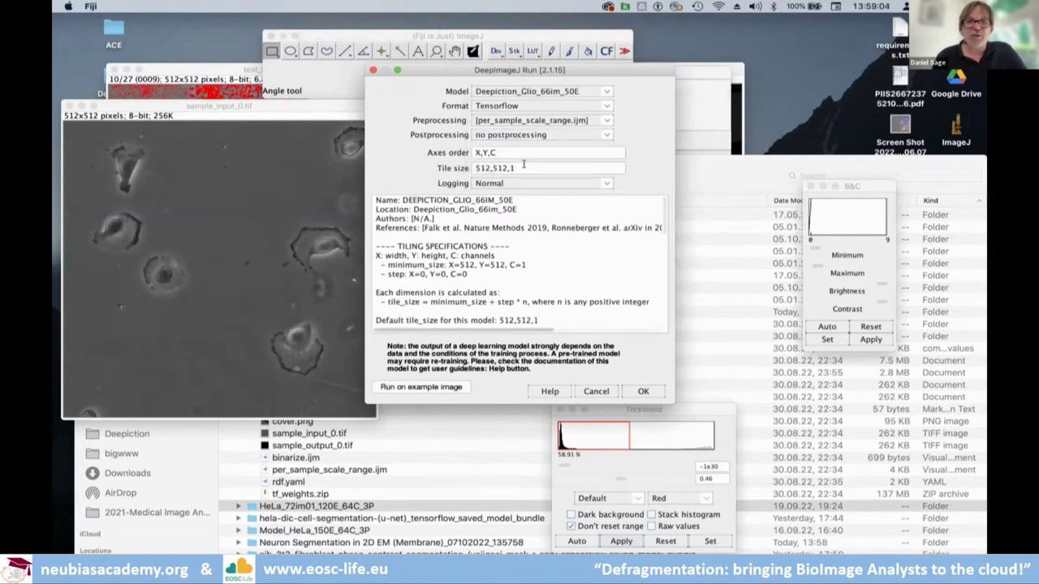
left_click(641, 391)
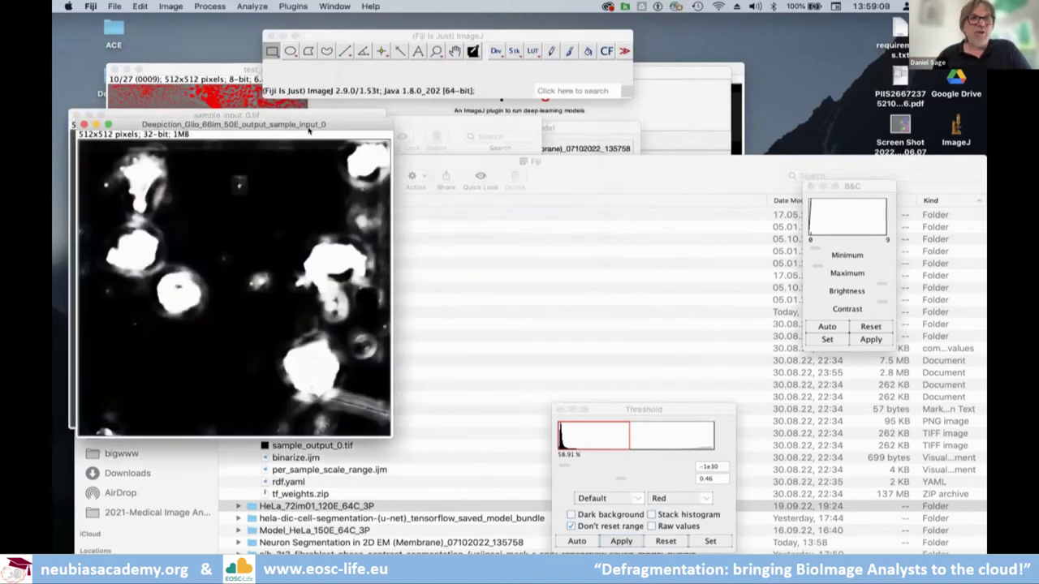
left_click_drag(307, 124, 611, 119)
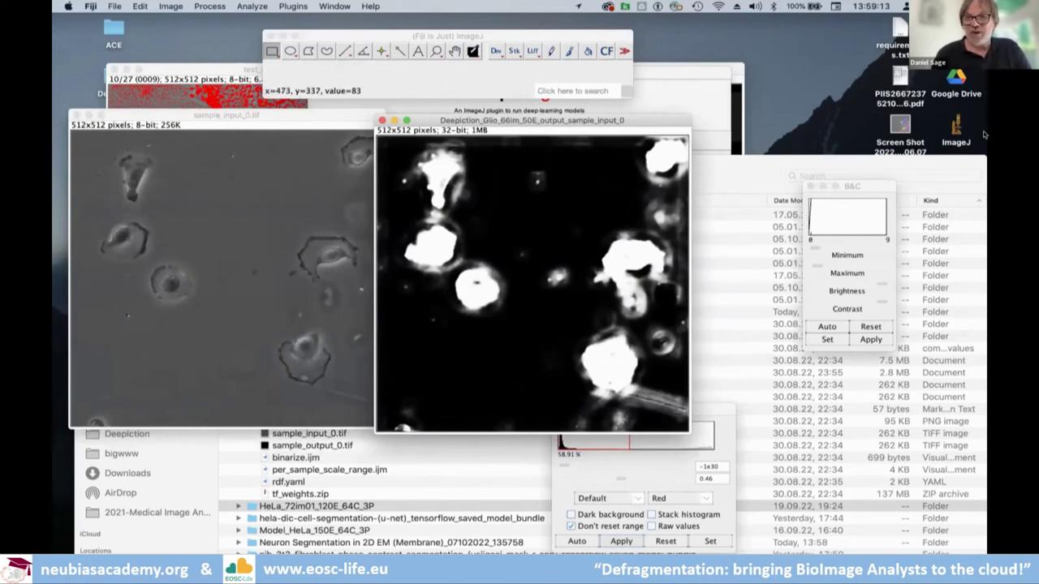
Open various_attack.tif from the desktop in Fiji, clear away the Fiji and My Drive folder windows, and move the image over sample_input_0.tif.
left_click(954, 168)
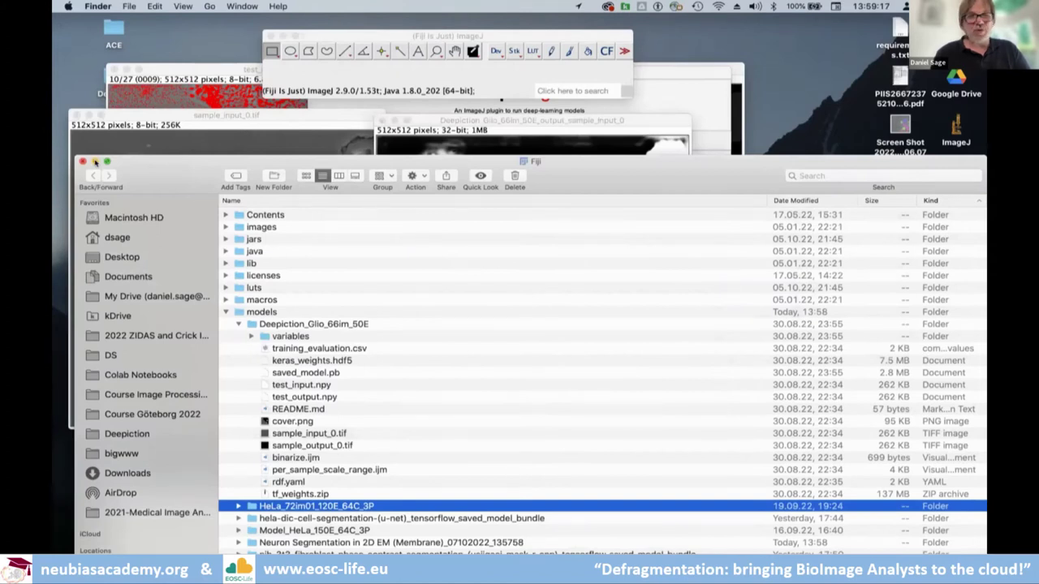
left_click(94, 162)
left_click_drag(956, 322, 311, 97)
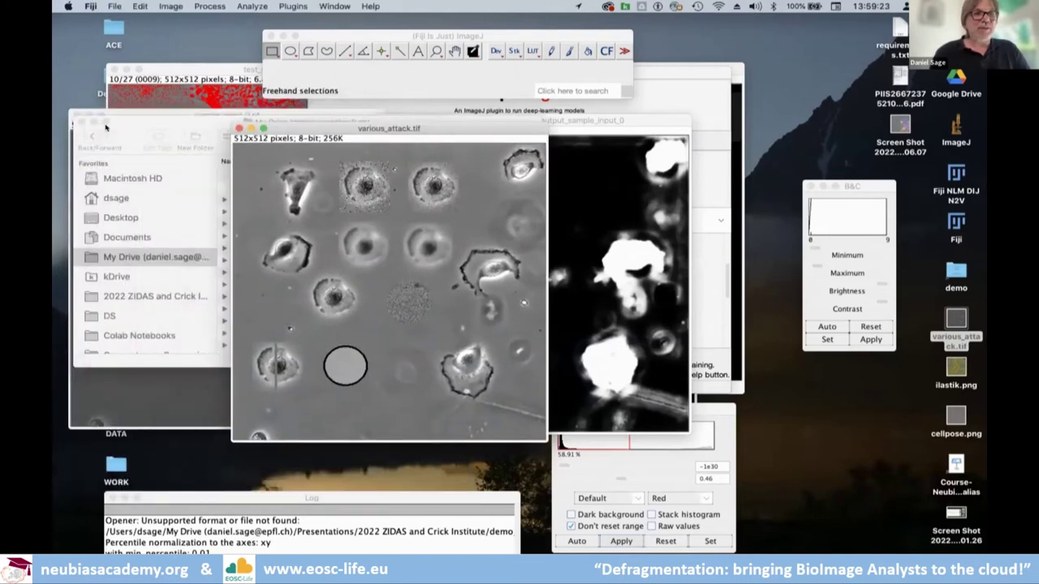
left_click(80, 123)
left_click_drag(413, 140, 581, 116)
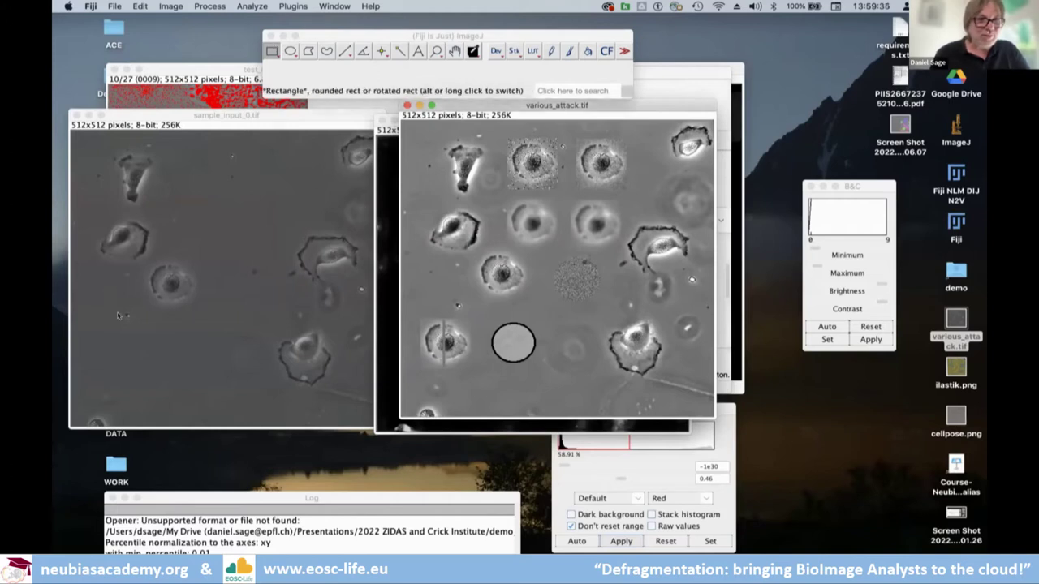
left_click_drag(144, 257, 198, 308)
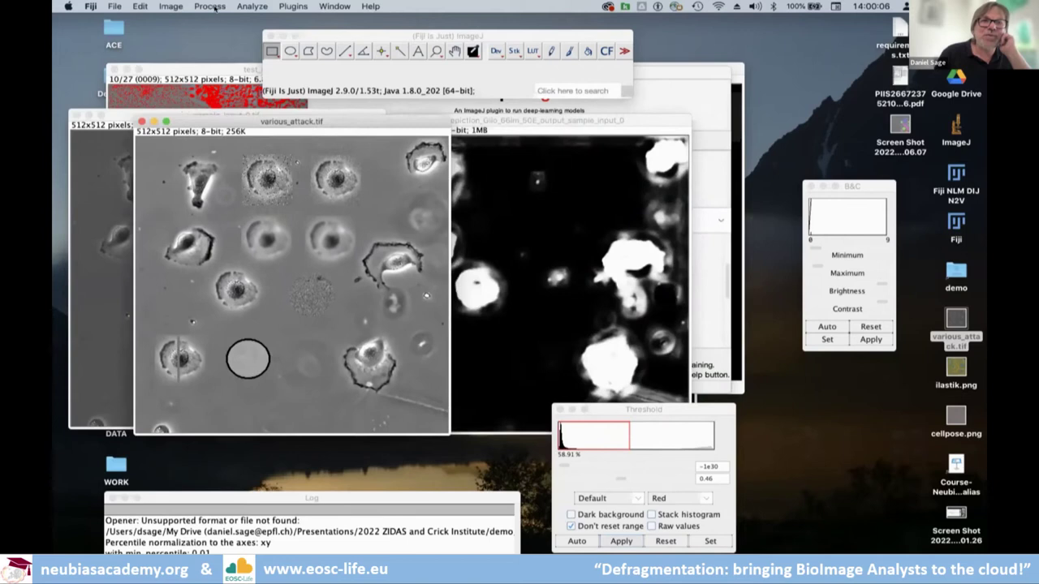
Run the Deepiction_Glio_66im_50E model on various_attack.tif with DeepImageJ Run, without postprocessing.
left_click(293, 6)
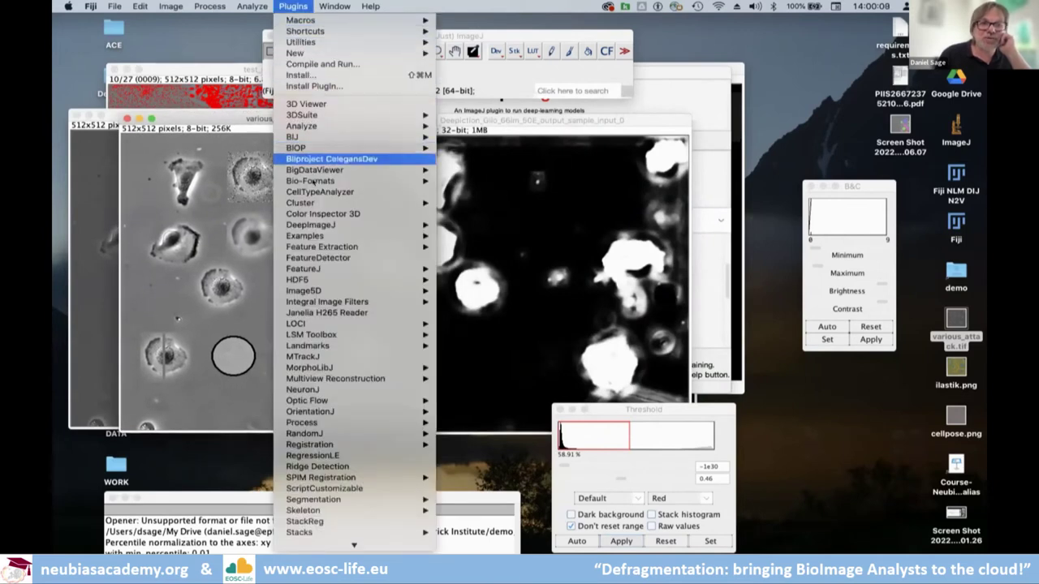
mouse_move(321, 222)
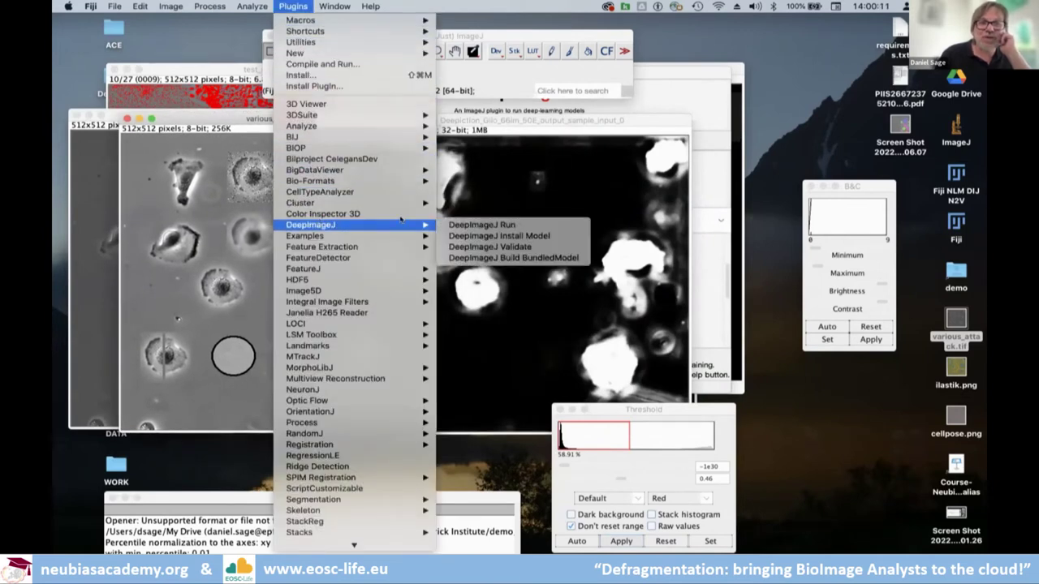
left_click(465, 227)
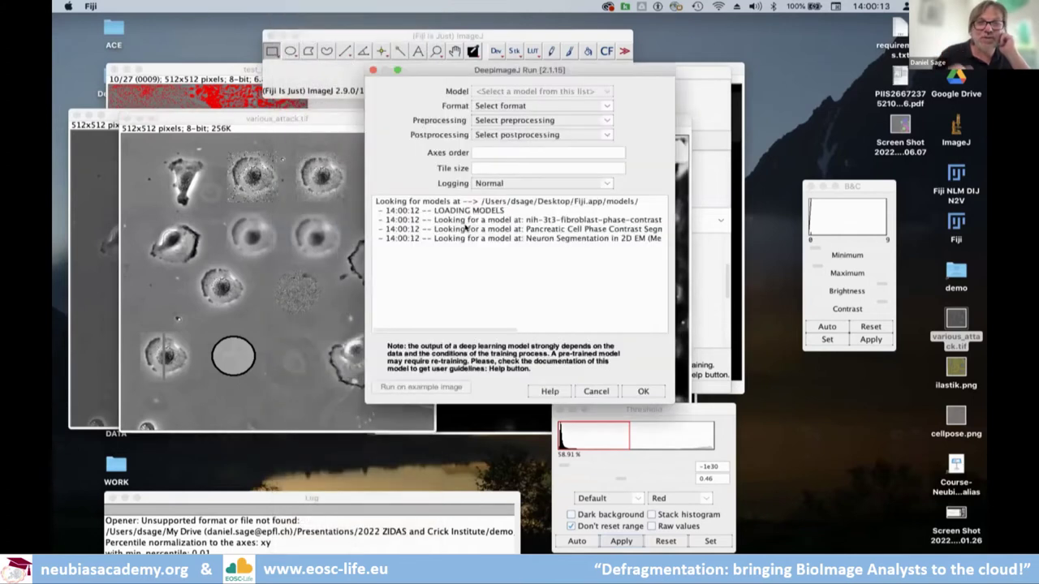
left_click_drag(655, 75, 677, 101)
left_click(625, 120)
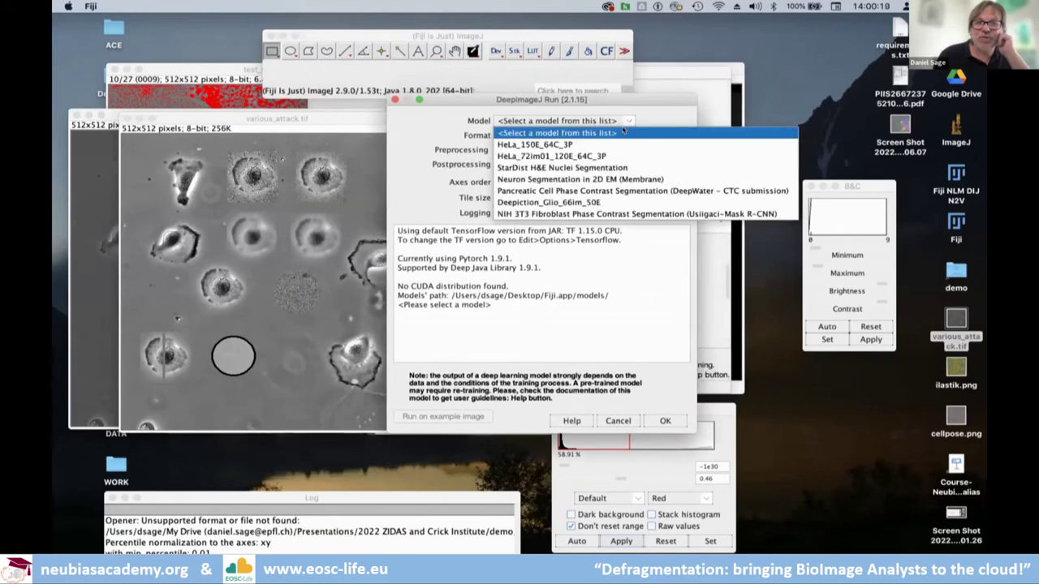
left_click(599, 201)
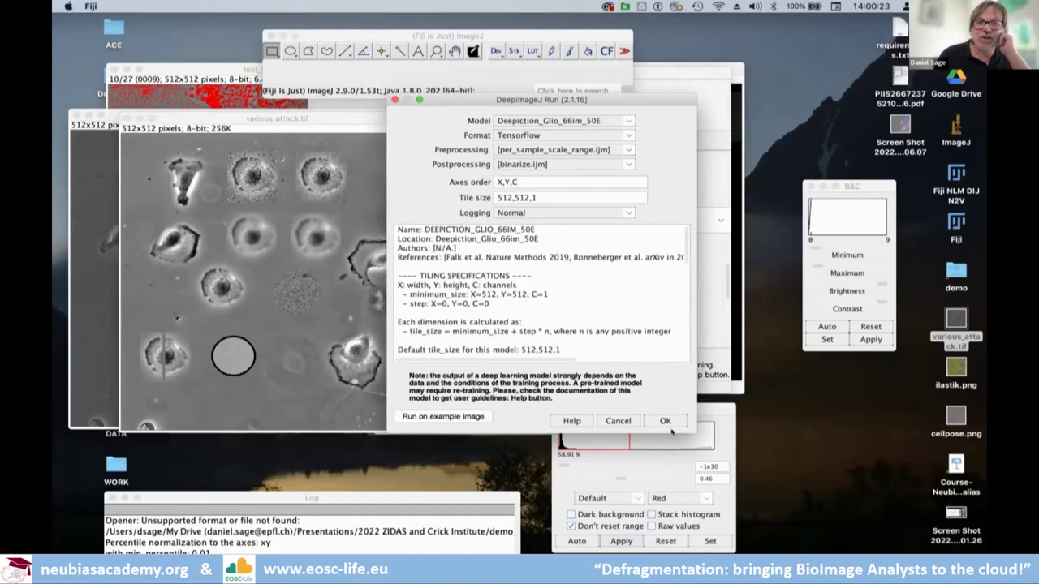
left_click(586, 166)
left_click(584, 184)
left_click(665, 422)
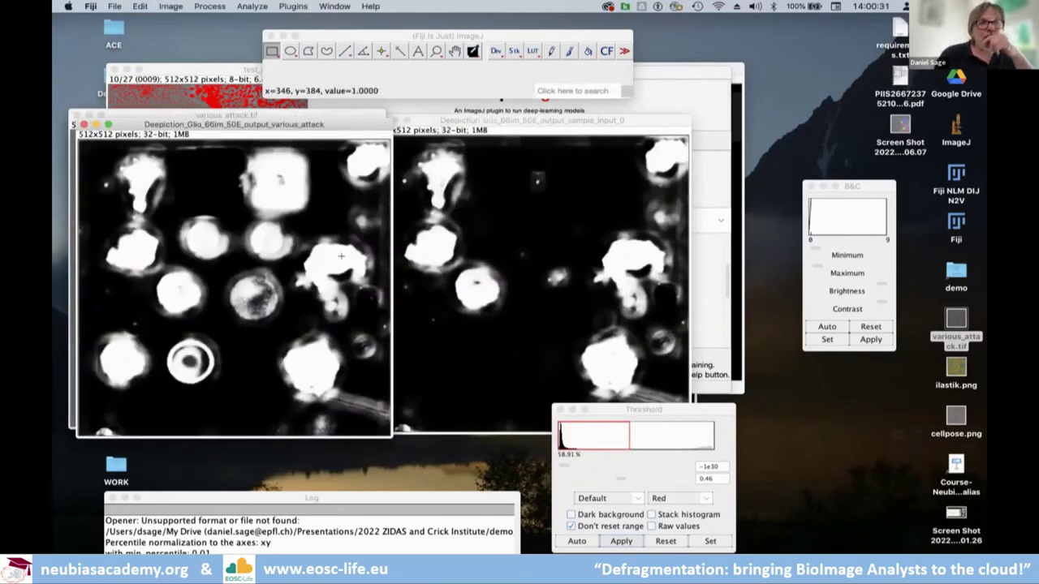
Place the model output beside various_attack.tif and move the main Fiji window up, clear of both images.
left_click_drag(74, 122, 397, 112)
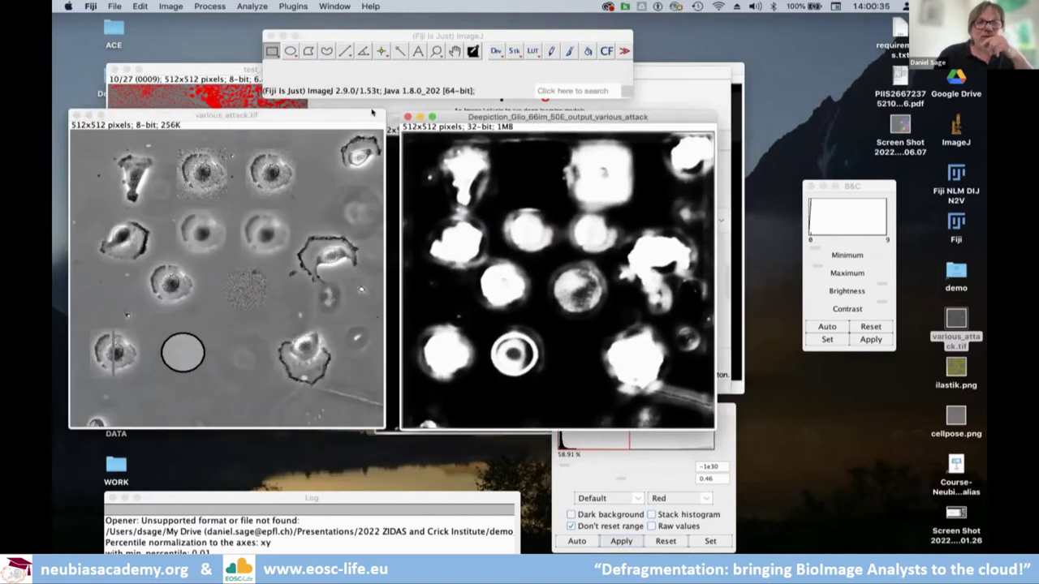
left_click(340, 35)
left_click_drag(340, 23, 326, 20)
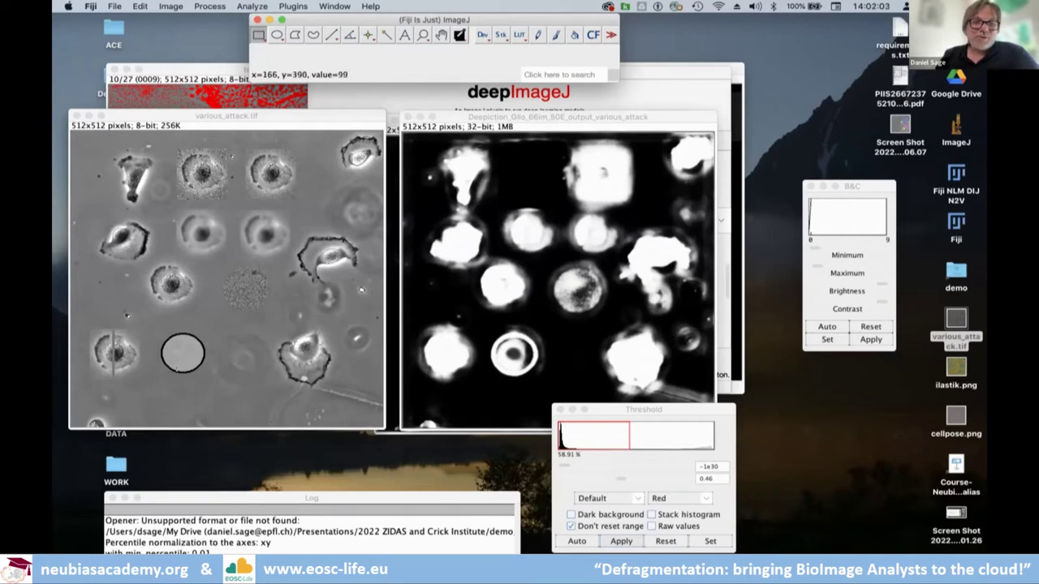
Examine the metrics offered in the Loss Functions dialog, including Jaccard.
left_click(193, 348)
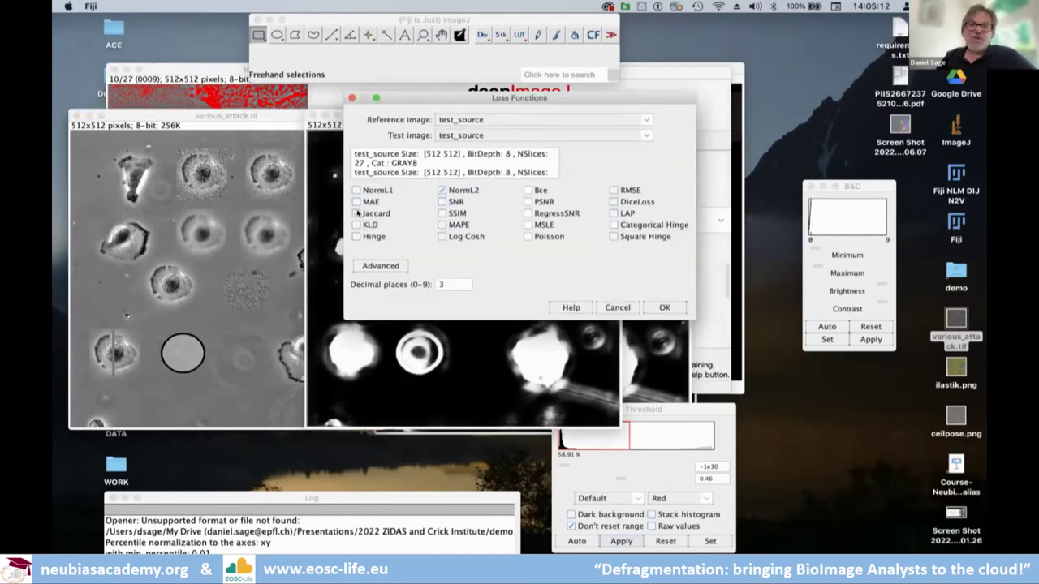
left_click(356, 212)
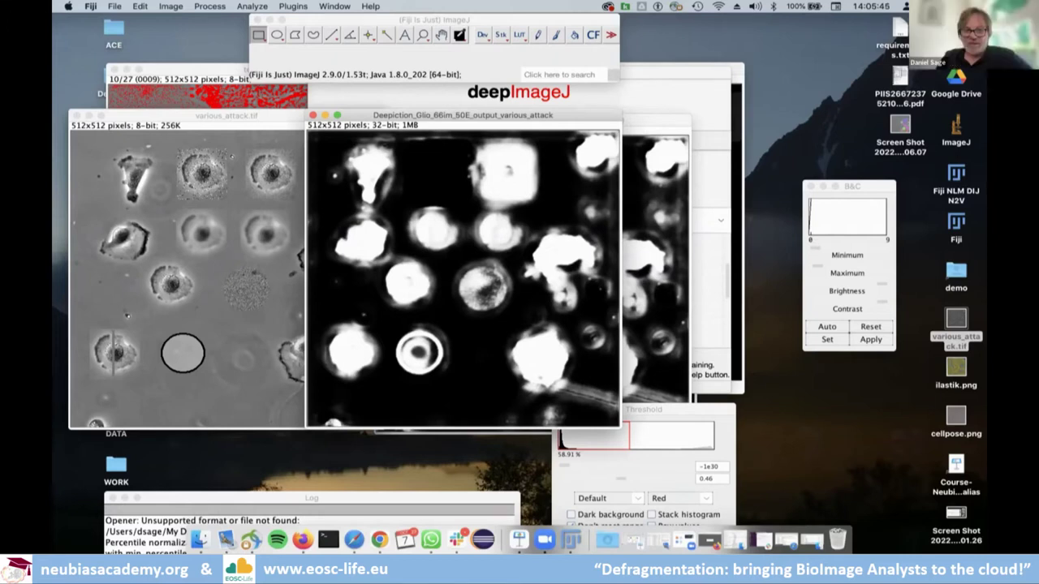
Switch to the Segmentation UNet Course2022 notebook in Safari and enable Use_pretrained_model under 4.2 Fine-tuning.
mouse_move(59, 544)
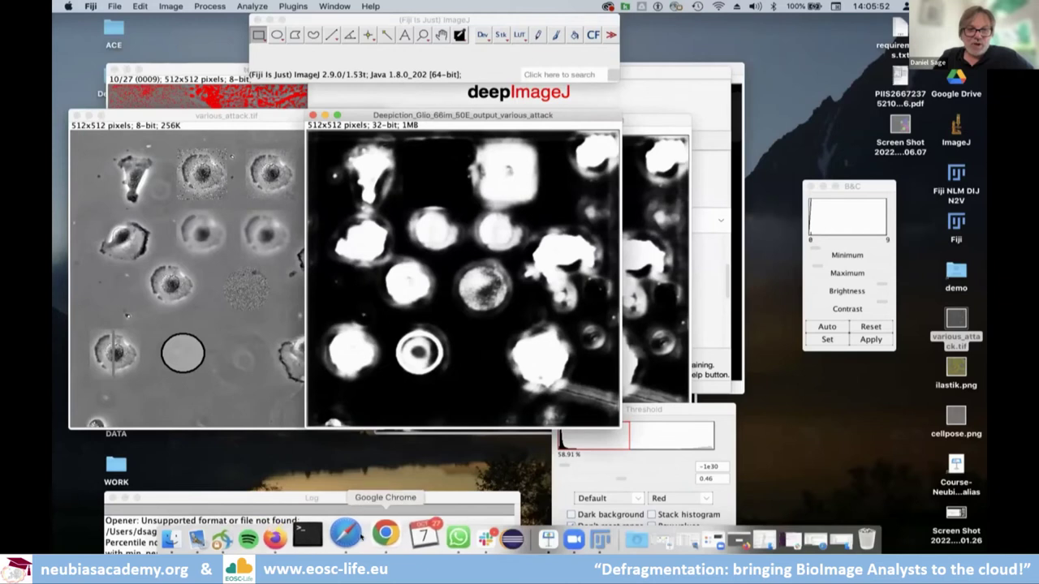
left_click(346, 534)
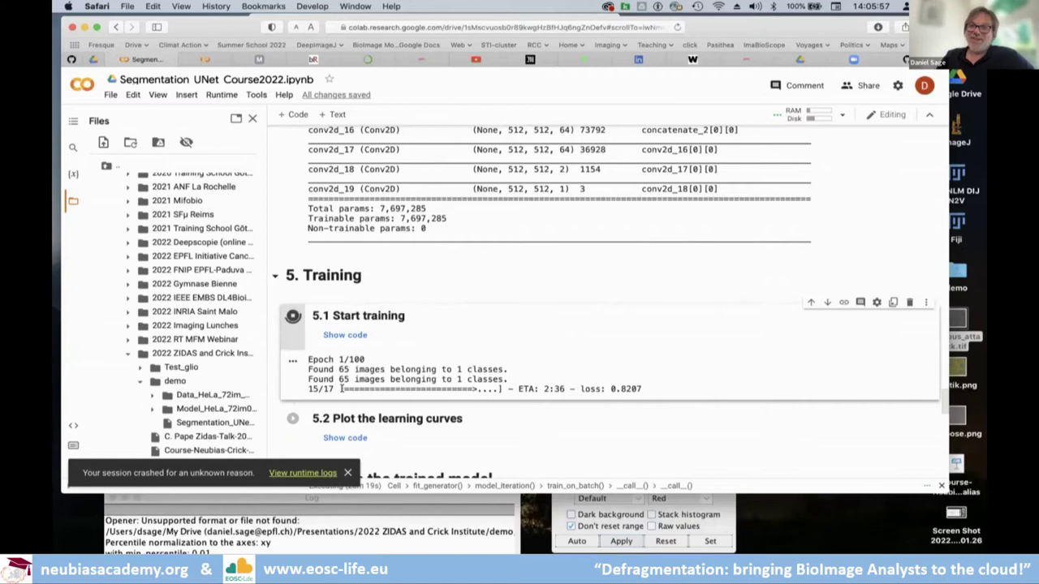
scroll(341, 390, "up", 1)
scroll(341, 389, "up", 15)
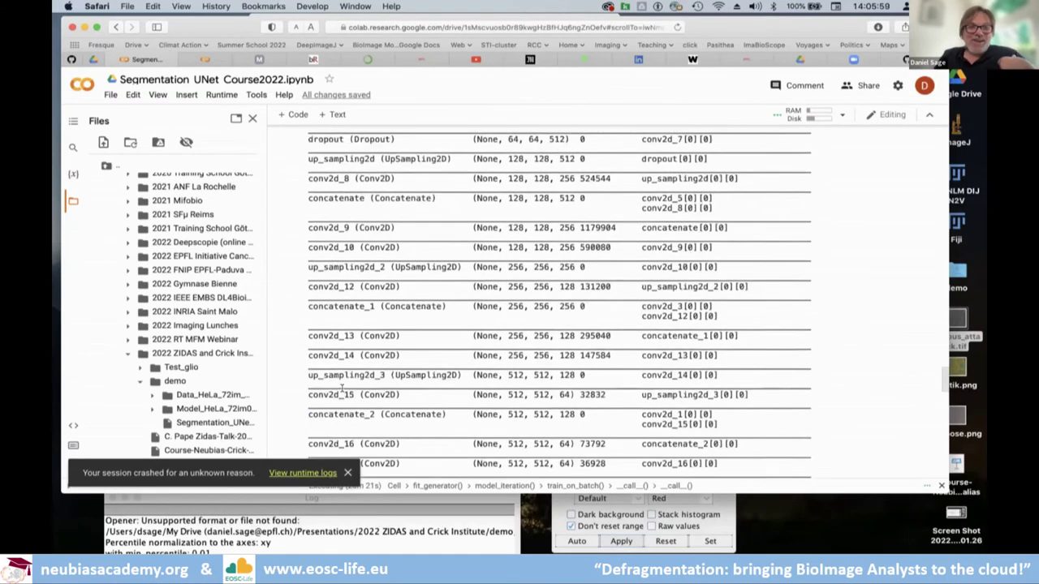
scroll(508, 237, "up", 20)
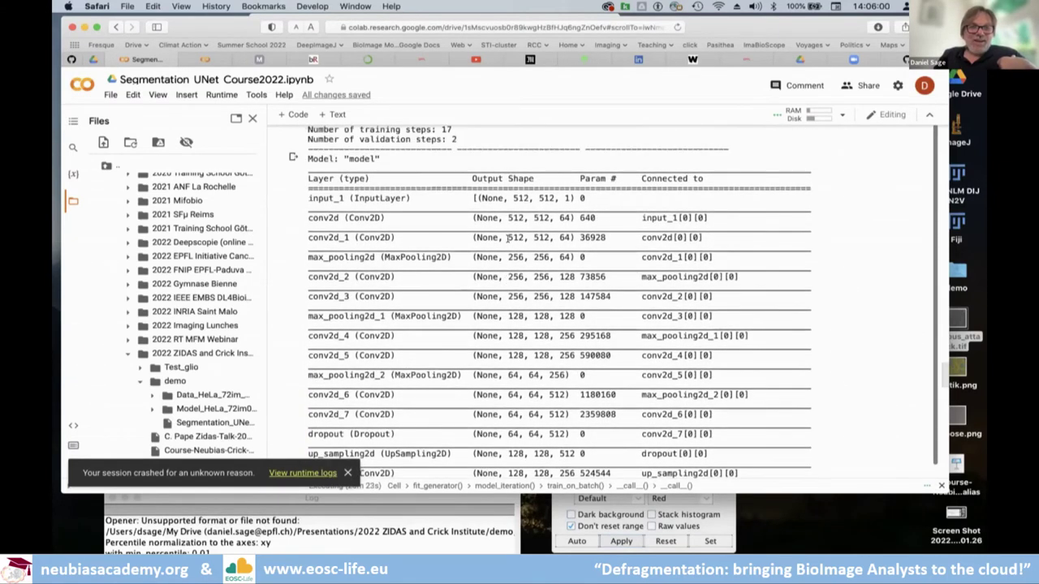
scroll(508, 241, "up", 20)
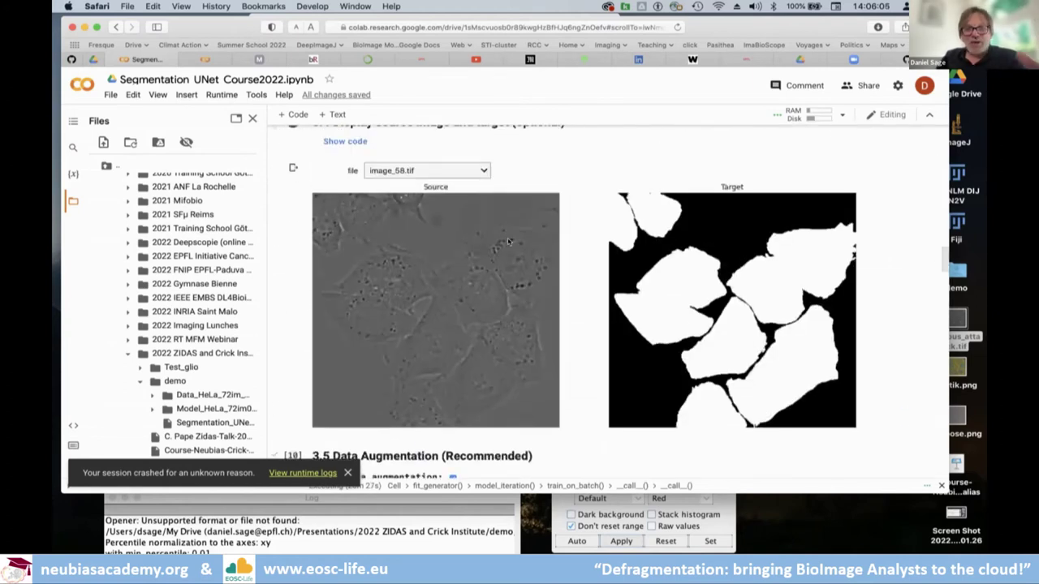
scroll(508, 241, "down", 15)
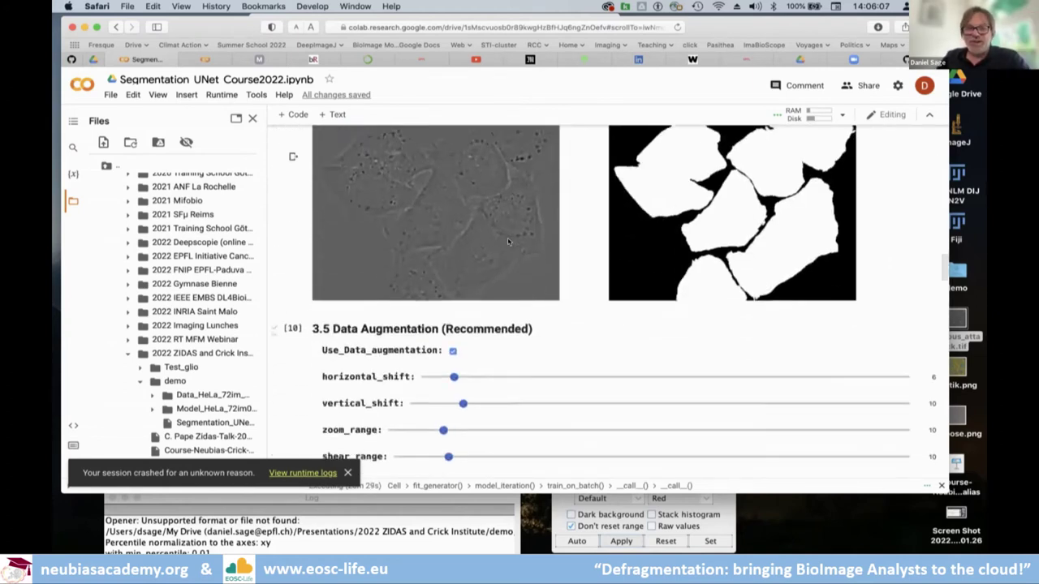
scroll(508, 241, "down", 10)
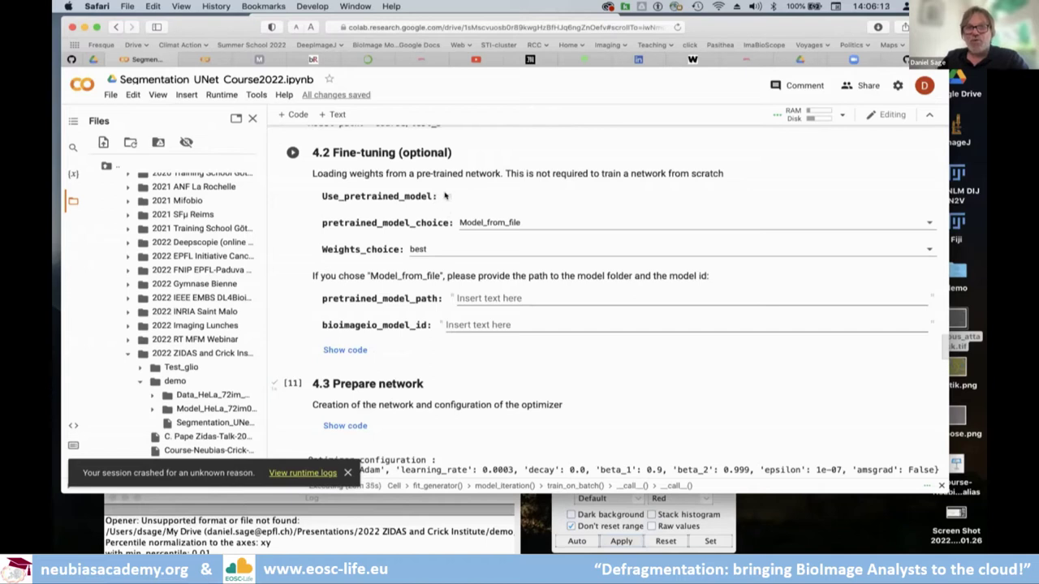
left_click(446, 197)
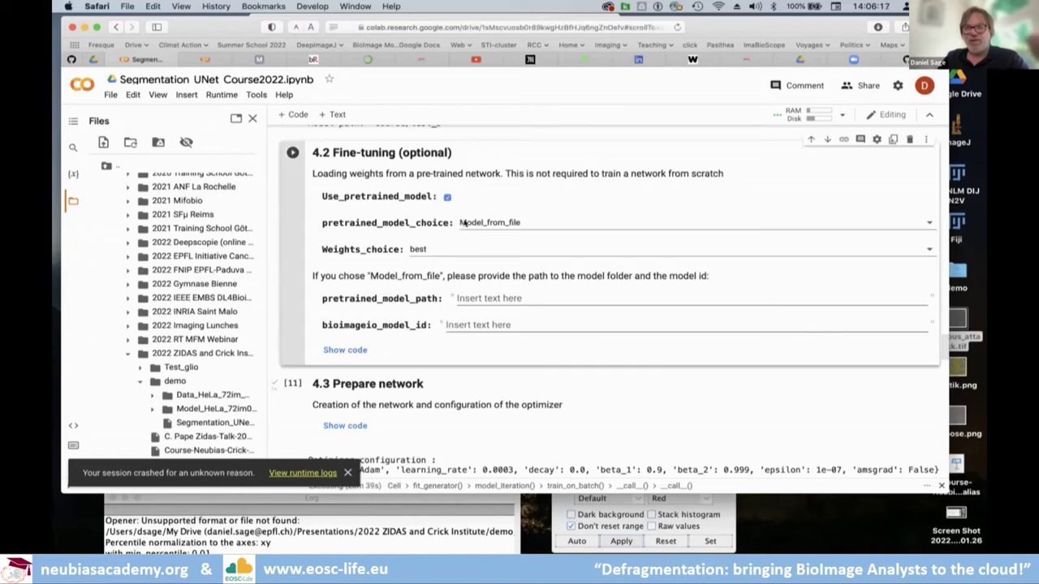
scroll(487, 162, "down", 1)
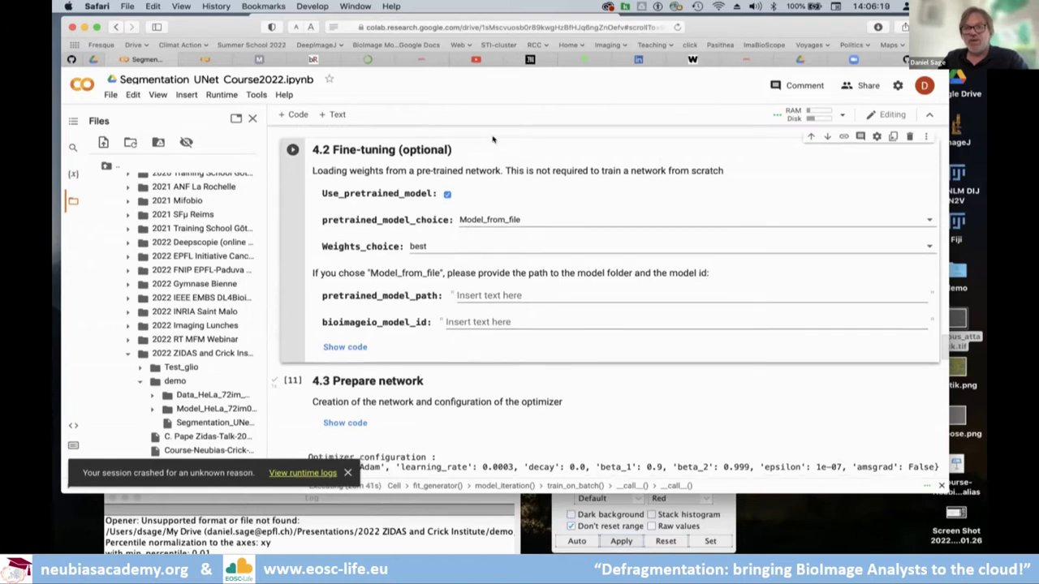